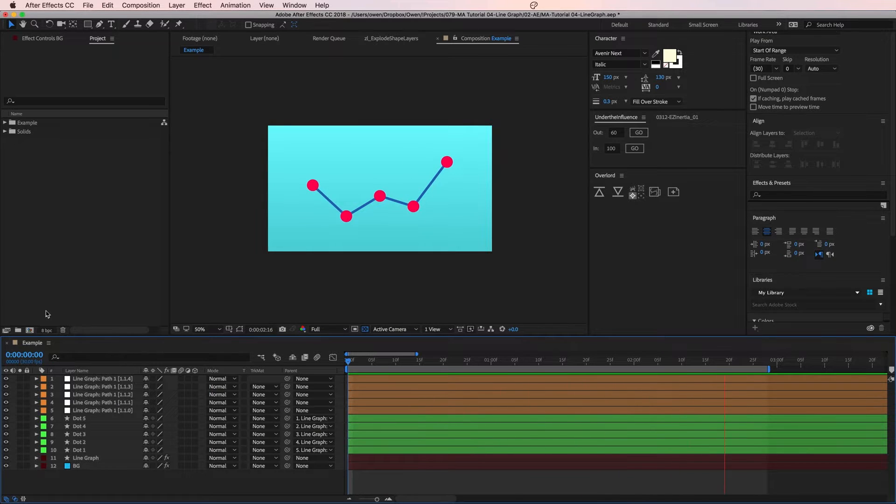
# Step: Create a new 1920 × 1080 px, 30 fps composition named "Line Graph"
pyautogui.click(29, 330)
pyautogui.write('L')
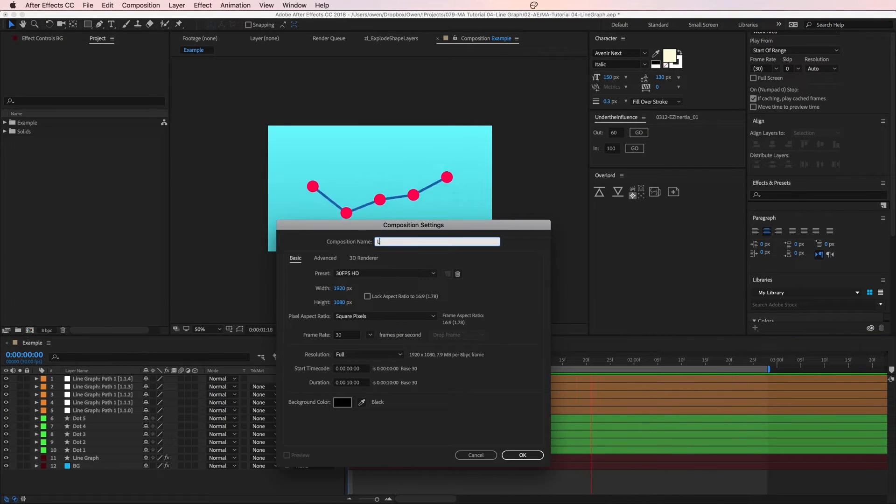
pyautogui.write('ine Graph')
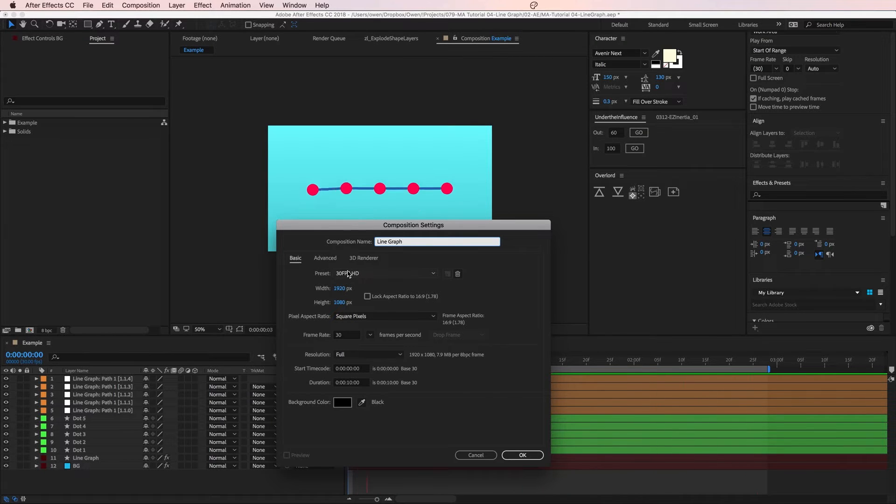
pyautogui.click(523, 455)
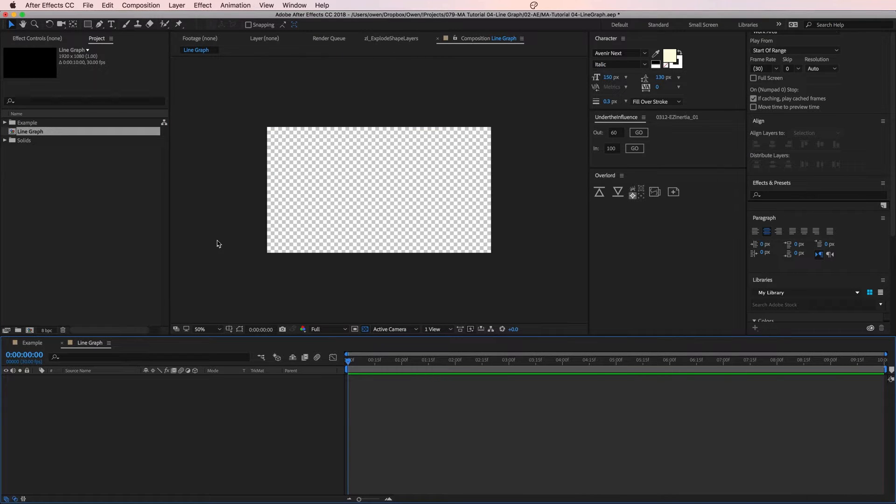
# Step: Add a composition-sized solid layer named "BG" to the Line Graph composition
pyautogui.click(177, 5)
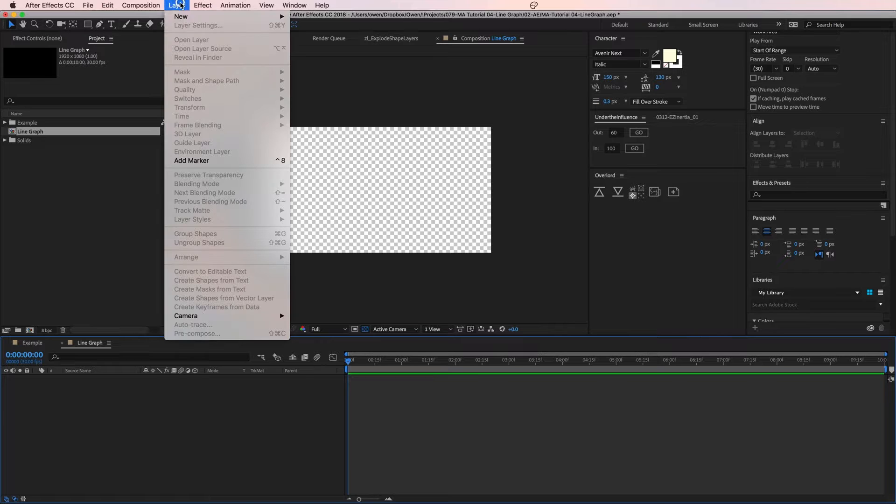
pyautogui.moveTo(264, 20)
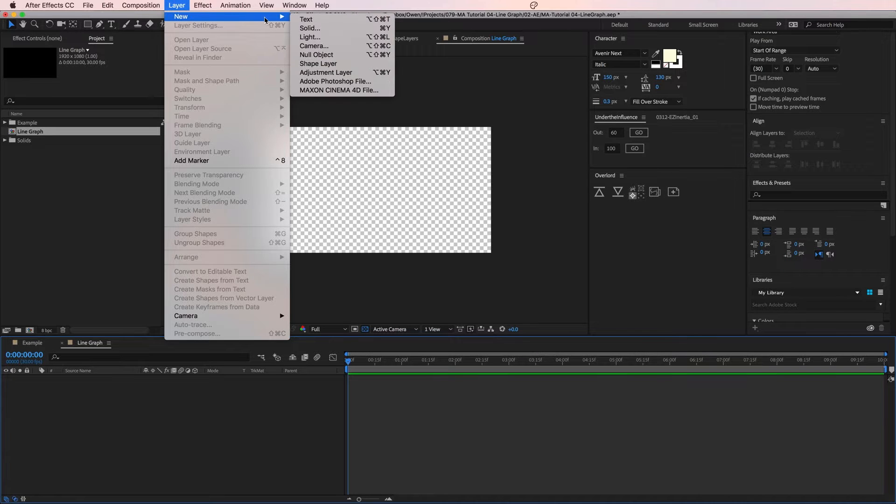
pyautogui.click(329, 30)
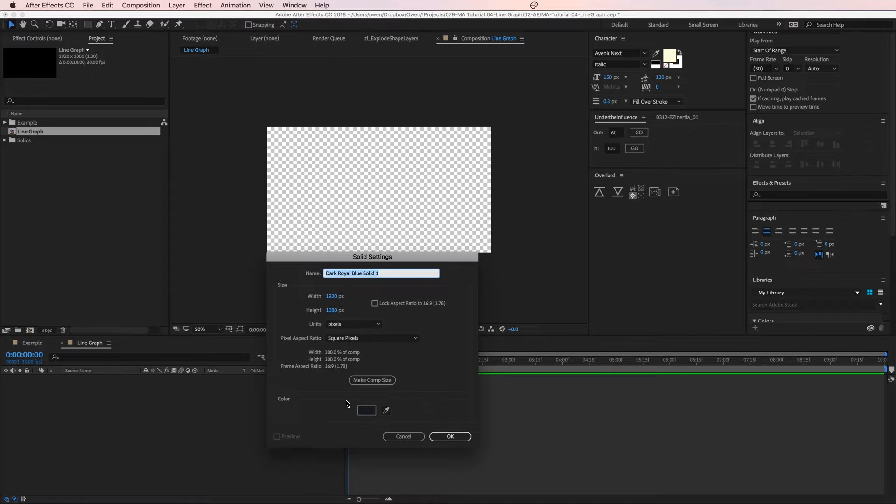
pyautogui.click(385, 381)
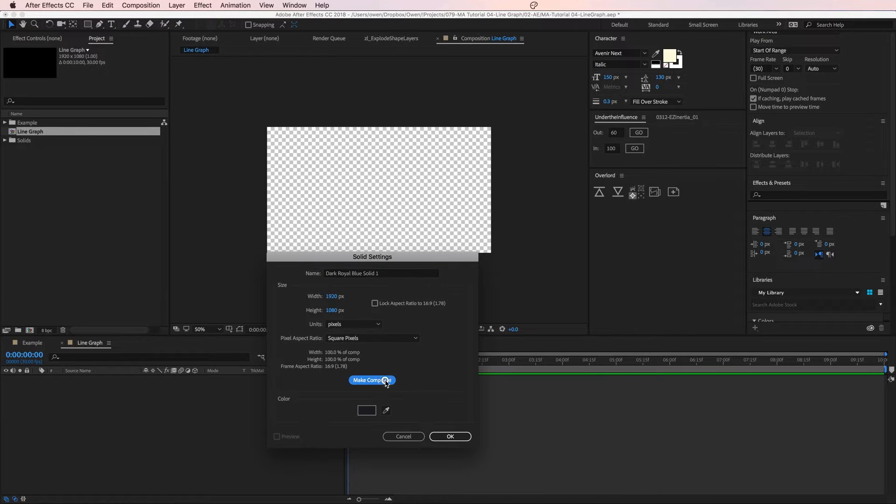
pyautogui.click(391, 276)
pyautogui.write('BG')
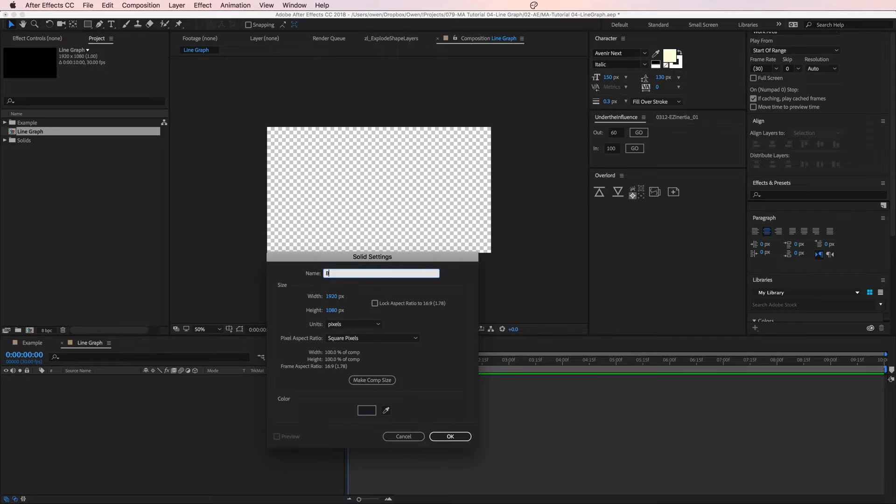
pyautogui.click(451, 437)
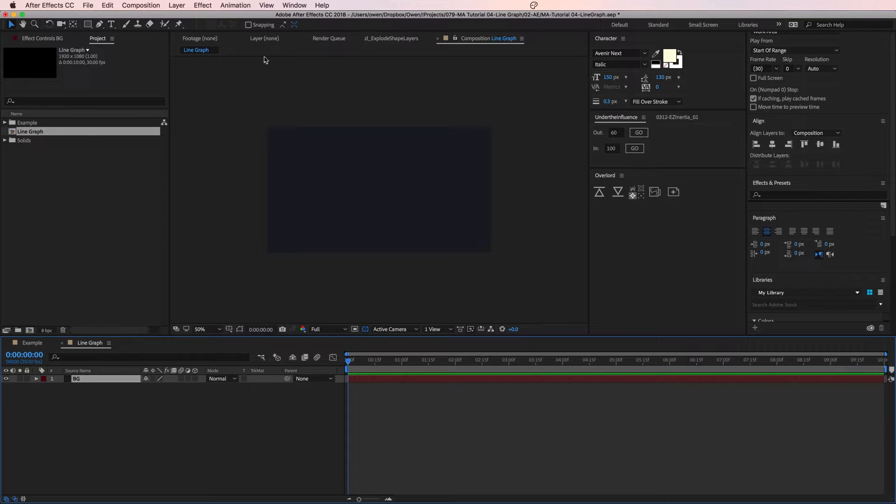
# Step: Apply the Gradient Ramp effect to the BG layer and set its start color to light blue
pyautogui.click(204, 5)
pyautogui.moveTo(254, 122)
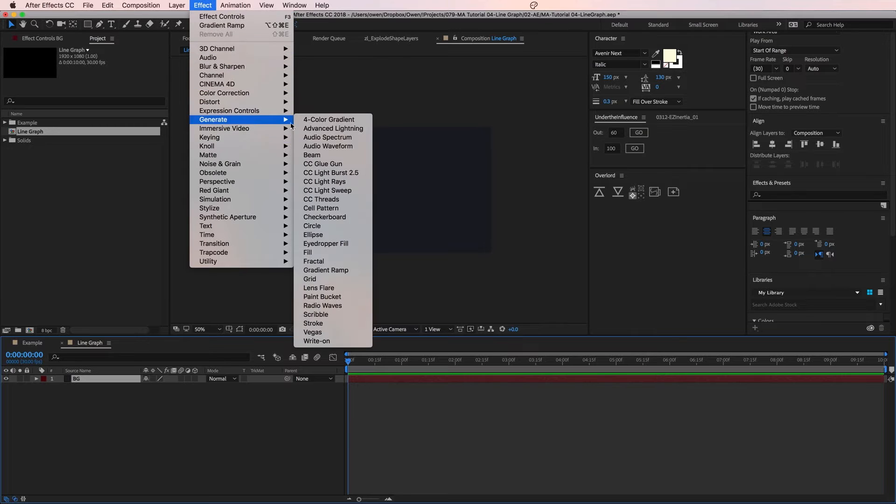
pyautogui.click(359, 271)
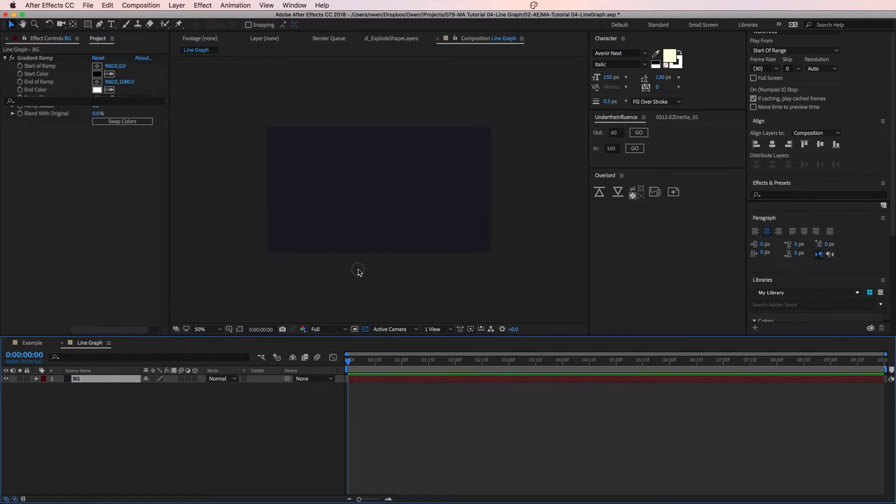
pyautogui.click(98, 75)
pyautogui.click(359, 380)
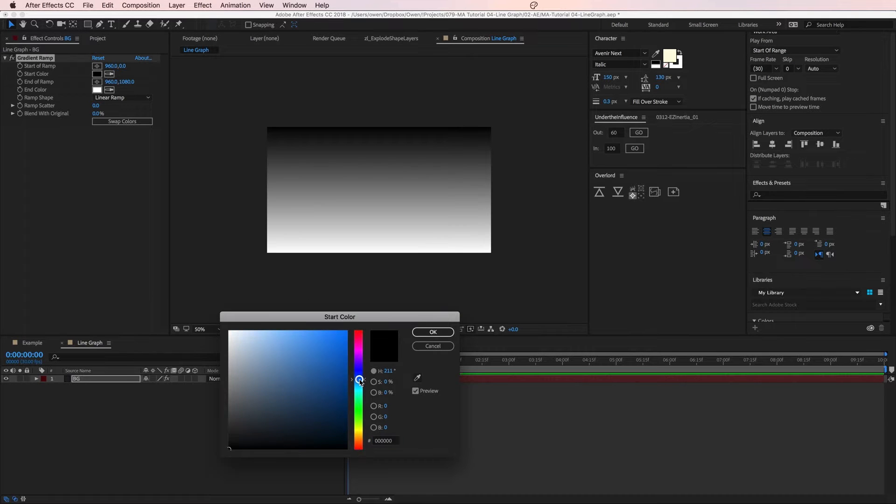
pyautogui.moveTo(296, 344); pyautogui.dragTo(271, 327)
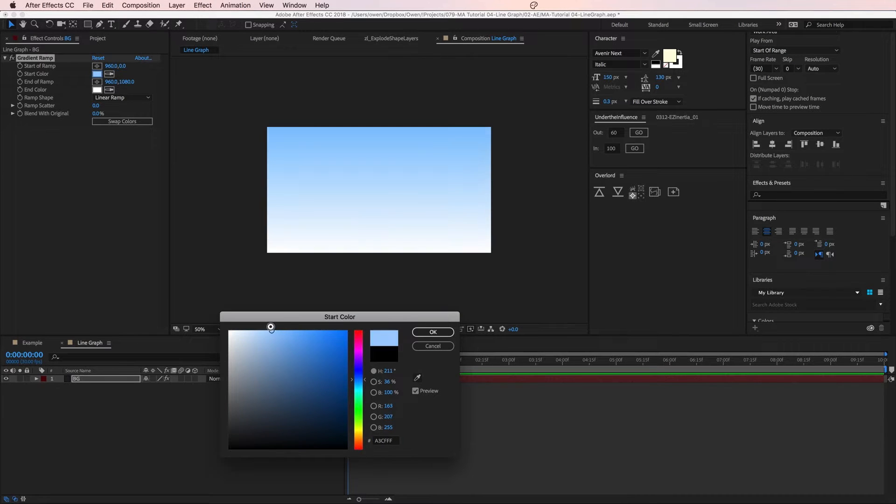
pyautogui.click(432, 333)
# Step: Set the Gradient Ramp's end color on the BG layer to a more saturated medium blue
pyautogui.click(97, 90)
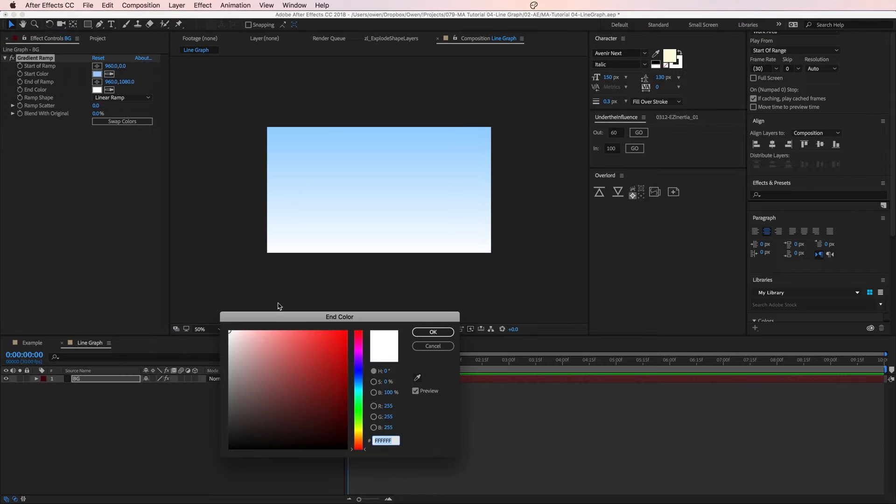
pyautogui.click(359, 380)
pyautogui.moveTo(320, 349); pyautogui.dragTo(308, 335)
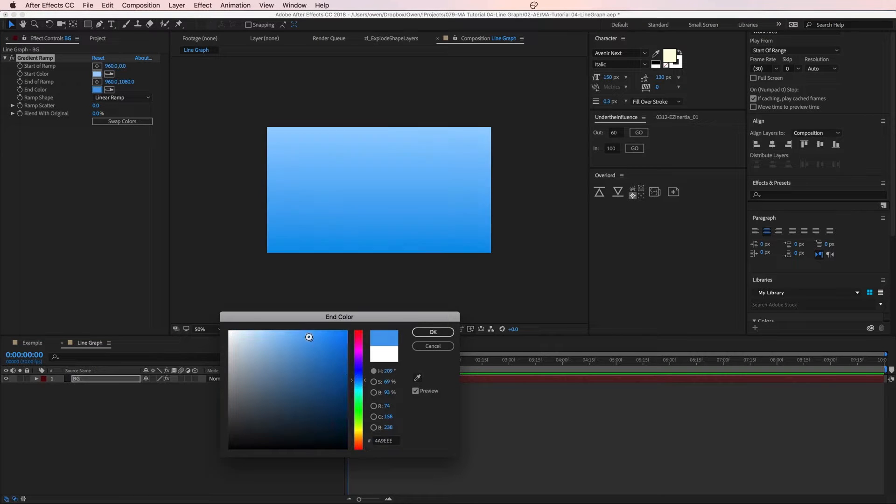
pyautogui.click(425, 332)
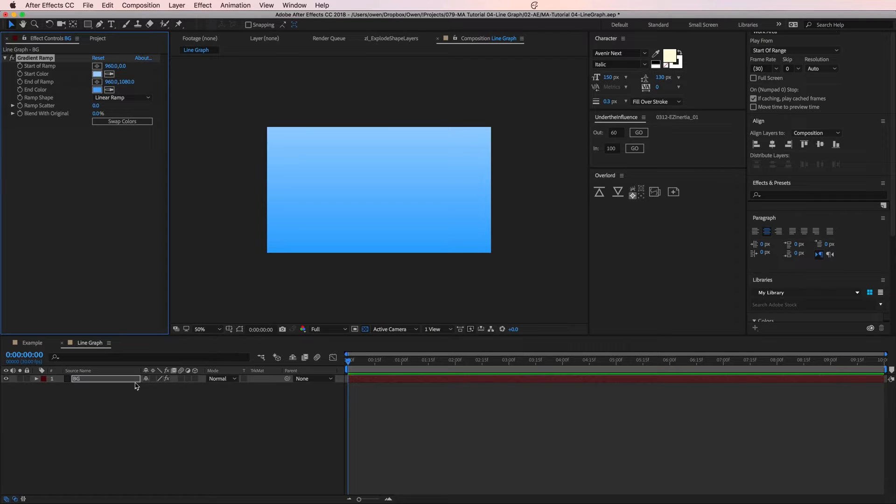
# Step: With no layer selected, draw an open five-point zigzag path with the Pen tool across the middle of the composition
pyautogui.click(116, 393)
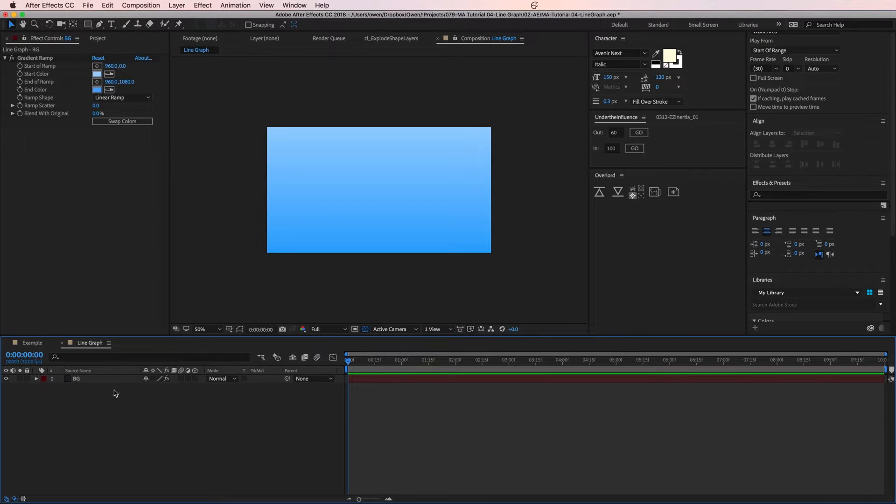
pyautogui.click(99, 24)
pyautogui.click(322, 165)
pyautogui.click(361, 215)
pyautogui.click(384, 175)
pyautogui.click(412, 227)
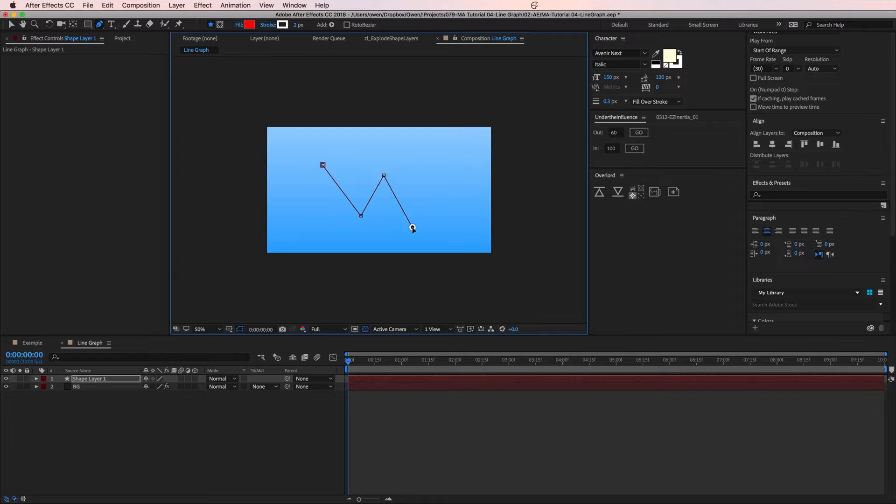
pyautogui.click(426, 161)
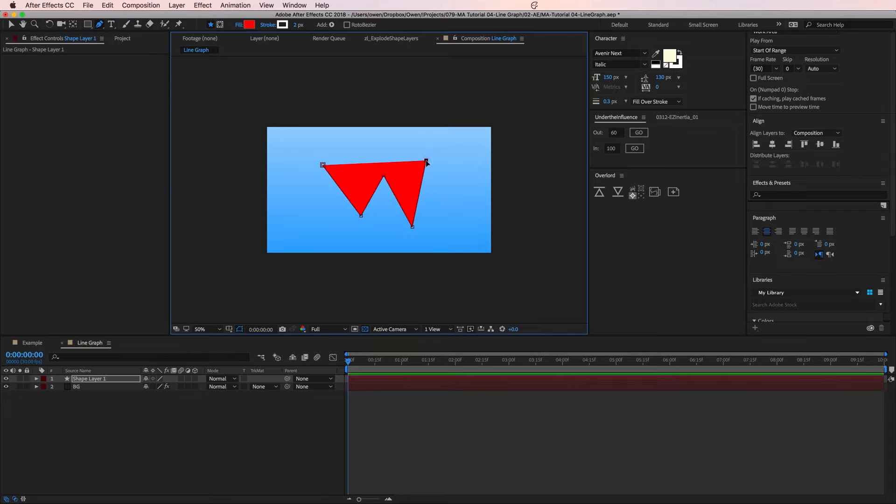
pyautogui.press('v')
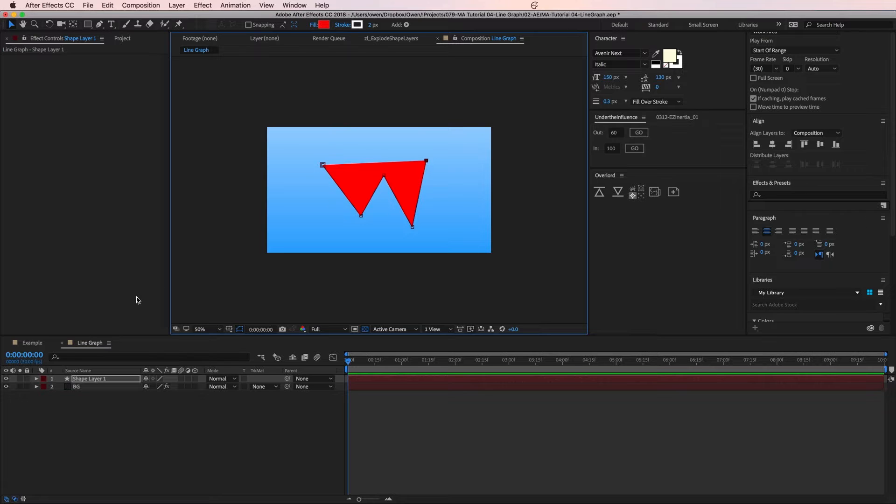
# Step: Rename the new shape layer to "Line Graph"
pyautogui.click(94, 378)
pyautogui.press('Return')
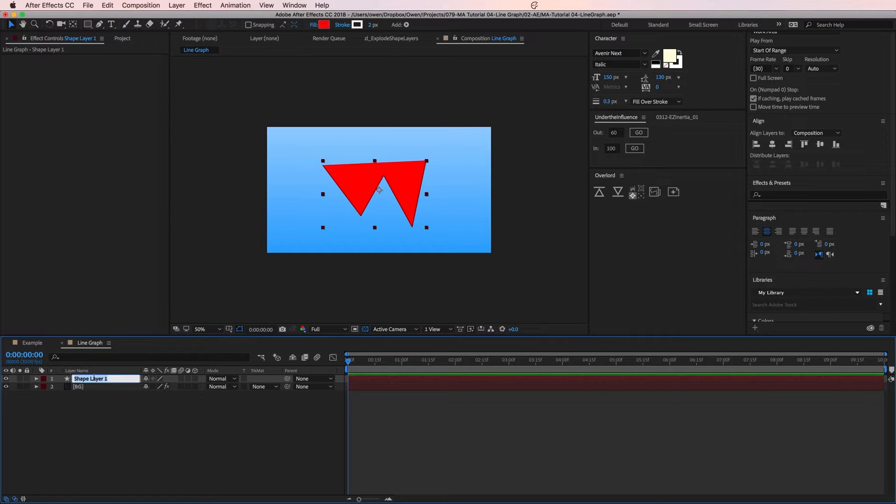
pyautogui.write('Line Graph')
pyautogui.press('Return')
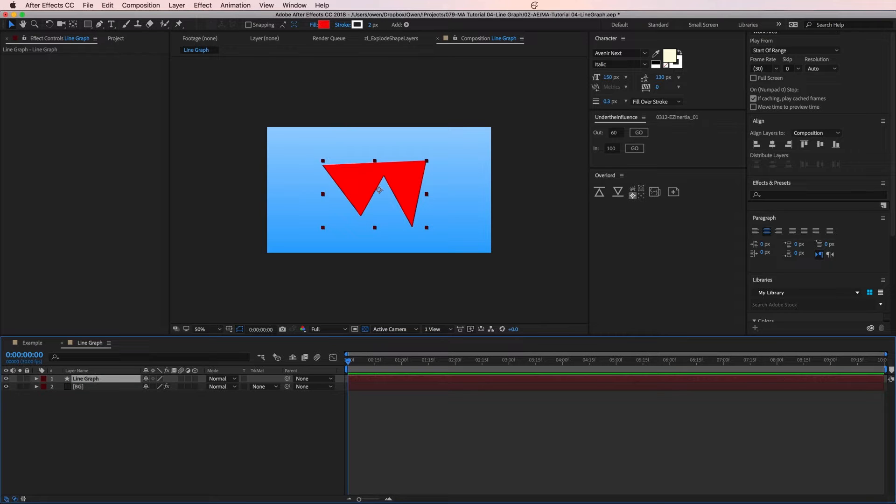
# Step: Set the Line Graph shape's stroke color to dark blue 31537A and its stroke width to 20 px
pyautogui.click(357, 25)
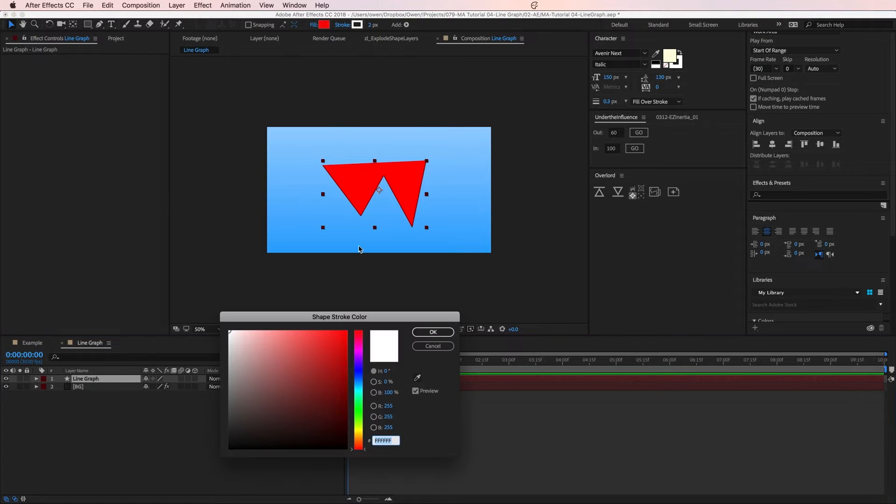
pyautogui.click(362, 384)
pyautogui.click(299, 393)
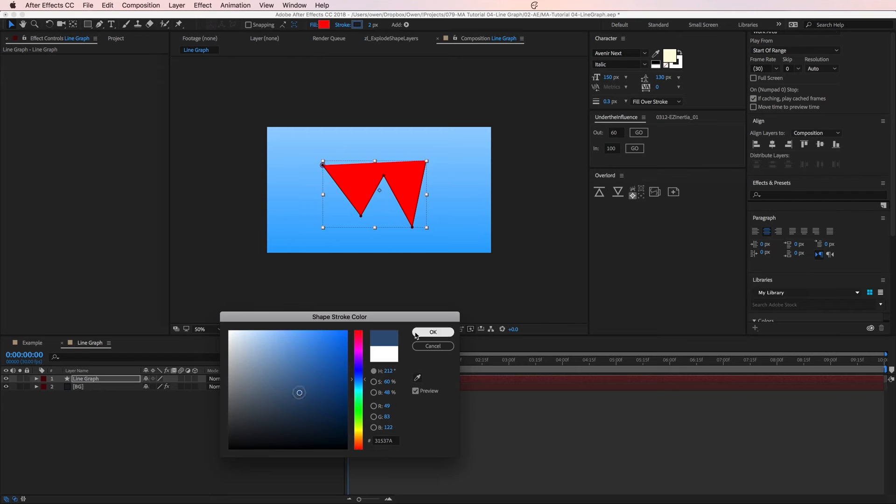
pyautogui.click(433, 332)
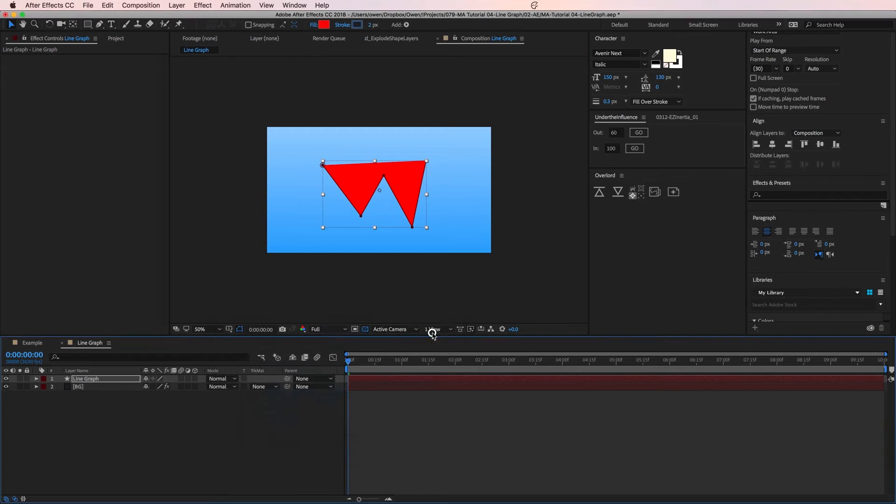
pyautogui.click(371, 27)
pyautogui.write('20')
pyautogui.press('Return')
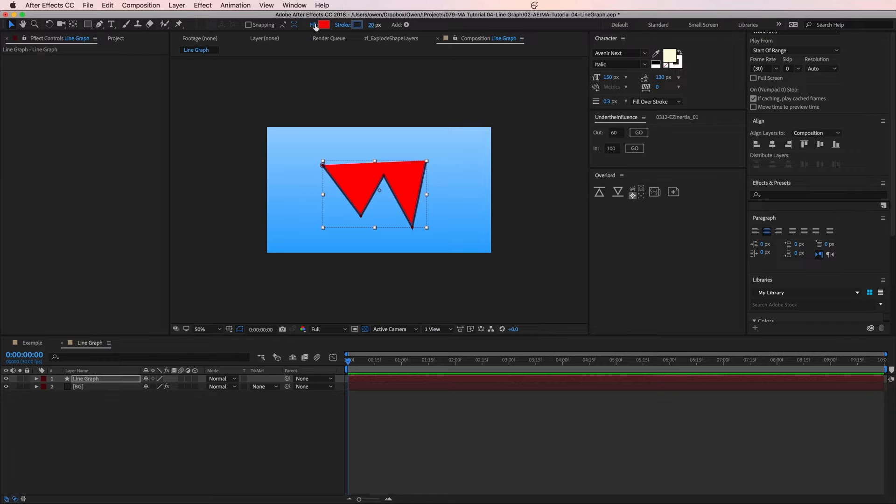
# Step: Set the Line Graph shape's fill to None so only the stroke is drawn
pyautogui.click(314, 25)
pyautogui.click(402, 226)
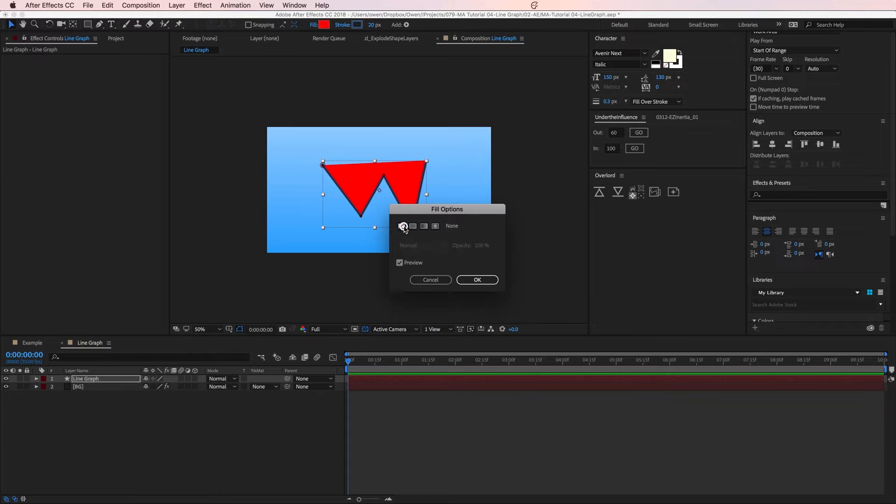
pyautogui.click(486, 280)
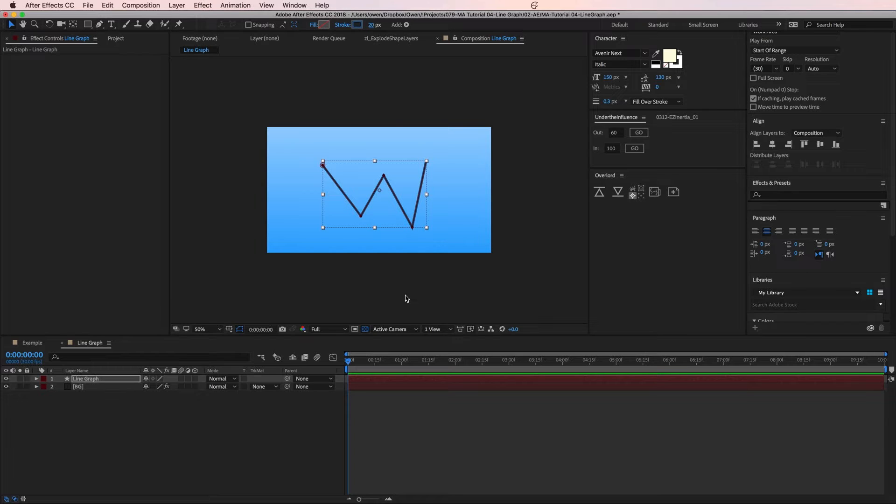
# Step: Open the Create Nulls From Paths script and dock it in the same group as Overlord
pyautogui.click(289, 6)
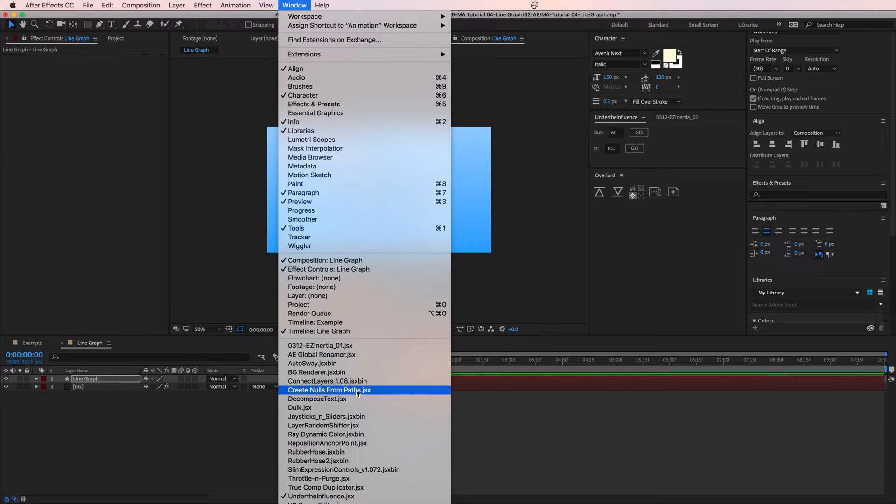
pyautogui.click(374, 391)
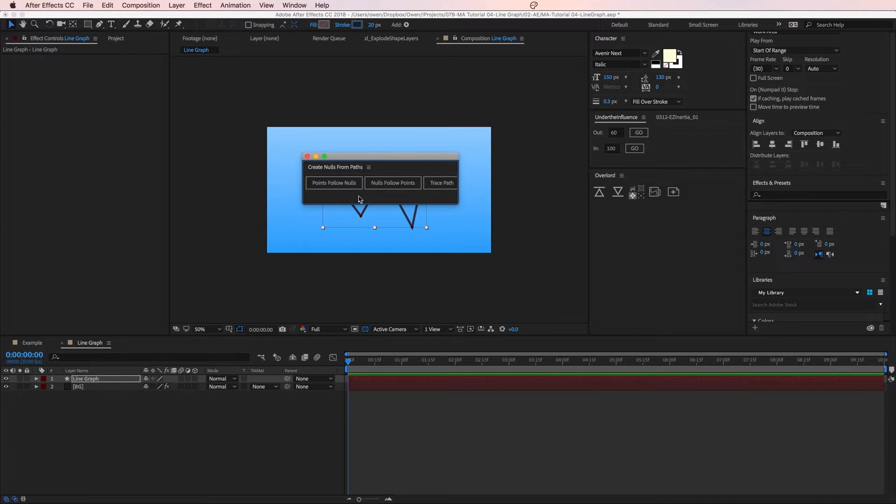
pyautogui.moveTo(352, 168); pyautogui.dragTo(617, 182)
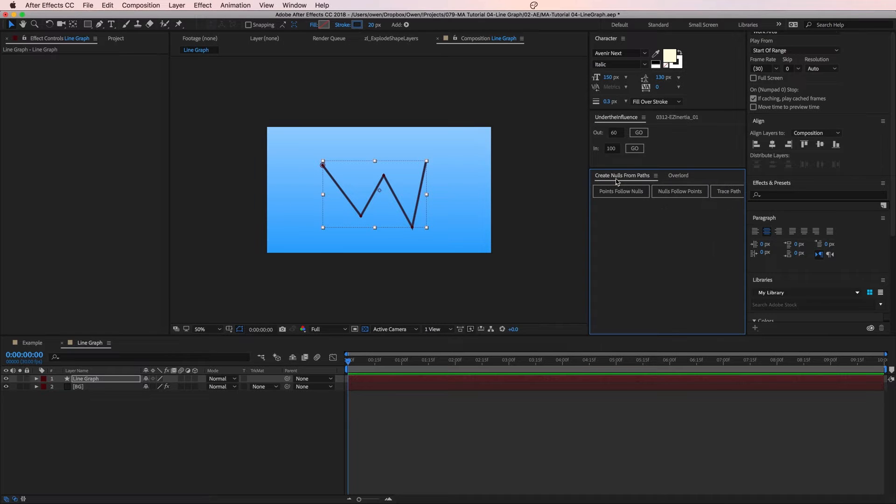
# Step: Select the Path property of Path 1 in the Line Graph layer and generate nulls for it with Points Follow Nulls
pyautogui.click(36, 379)
pyautogui.click(44, 387)
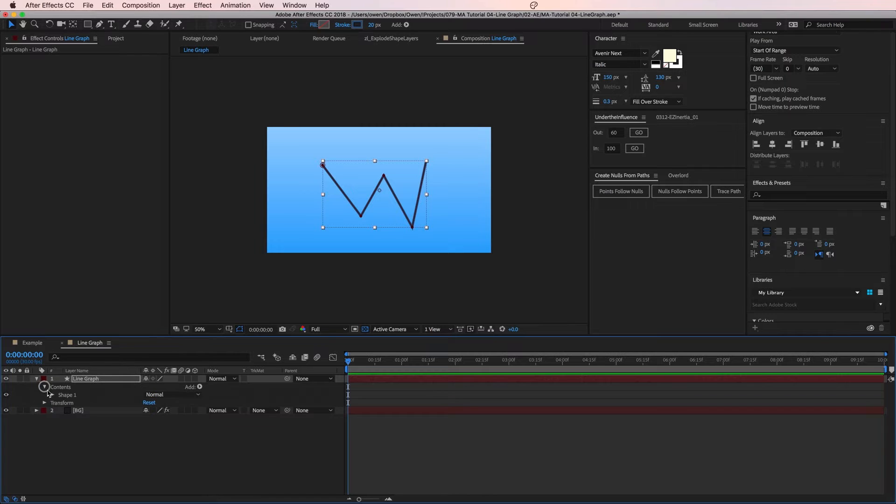
pyautogui.click(52, 395)
pyautogui.click(60, 403)
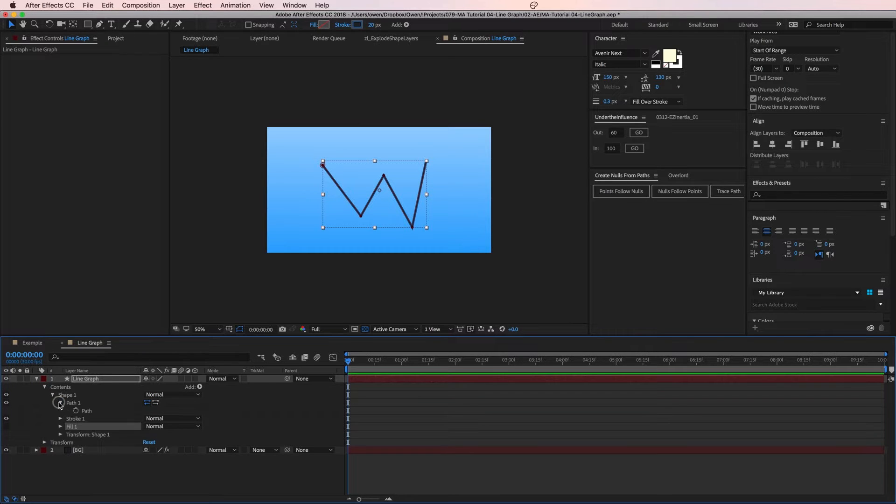
pyautogui.click(88, 411)
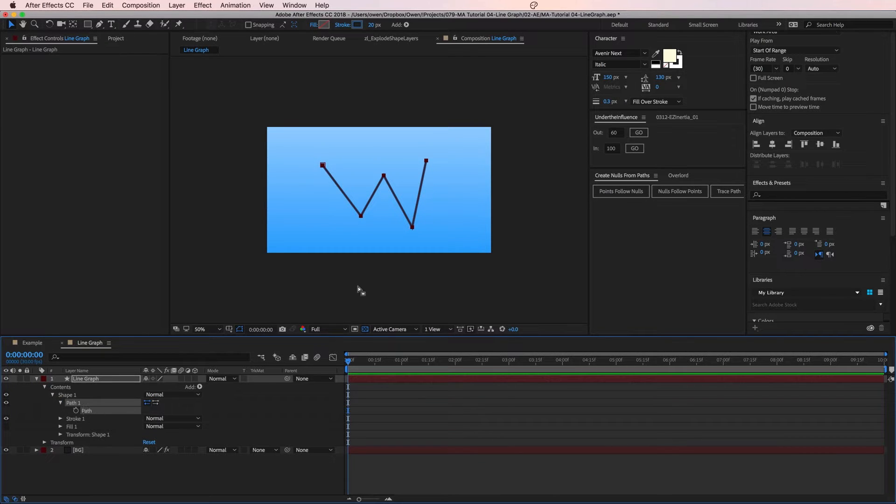
pyautogui.click(621, 192)
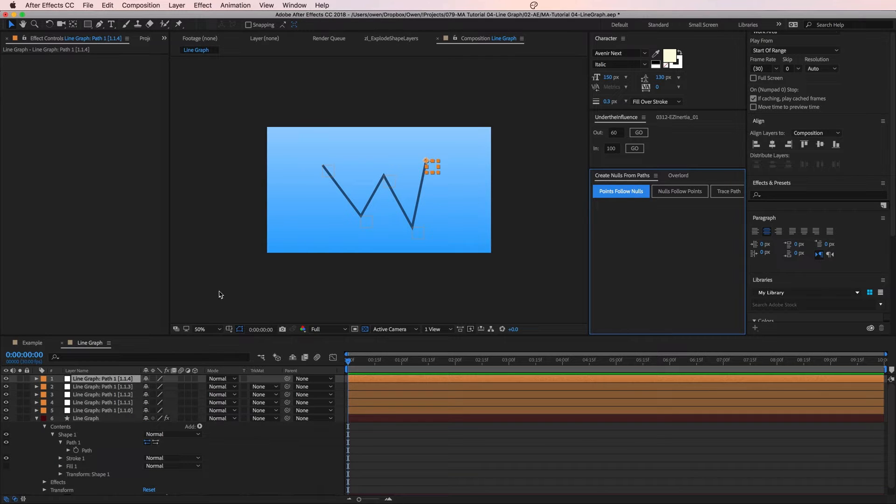
# Step: Collapse the Line Graph layer's properties and move the path's end null and middle null slightly down in the composition
pyautogui.click(36, 420)
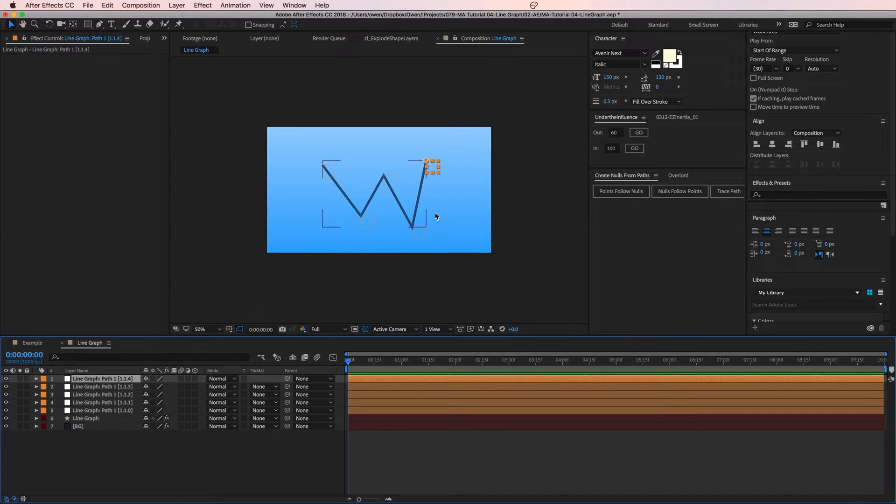
pyautogui.moveTo(432, 168); pyautogui.dragTo(390, 190)
pyautogui.click(391, 180)
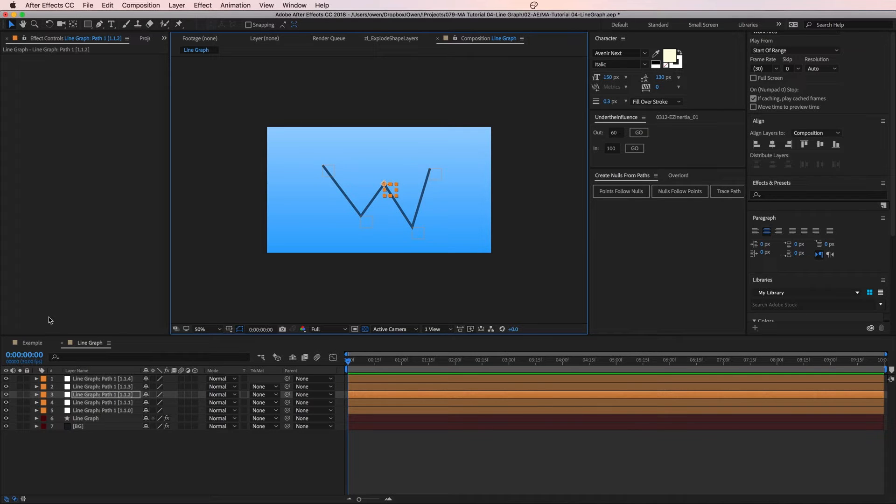
# Step: Select all five Line Graph path nulls and distribute them evenly by their horizontal centers
pyautogui.click(100, 378)
pyautogui.keyDown('shift'); pyautogui.click(99, 411); pyautogui.keyUp('shift')
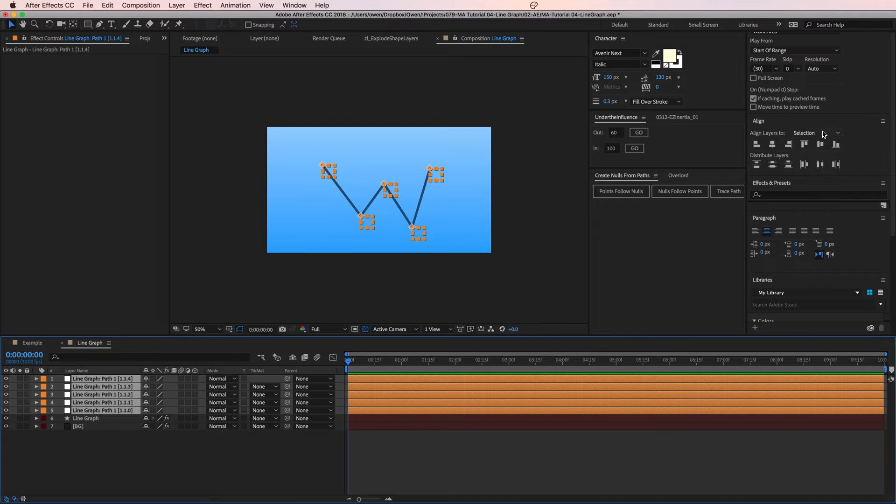
pyautogui.click(821, 165)
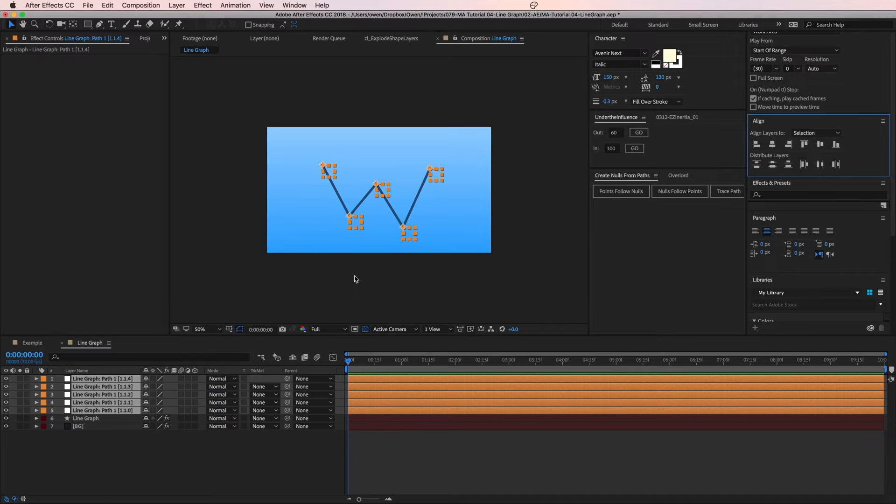
# Step: Nudge the five selected nulls together slightly to the left and up in the composition, and deselect them
pyautogui.hotkey('shift', 'Left')
pyautogui.hotkey('shift', 'Left')
pyautogui.press('Right')
pyautogui.press('Right')
pyautogui.press('Right')
pyautogui.press('Right')
pyautogui.press('Right')
pyautogui.press('Right')
pyautogui.press('Up')
pyautogui.press('Up')
pyautogui.press('Up')
pyautogui.press('Up')
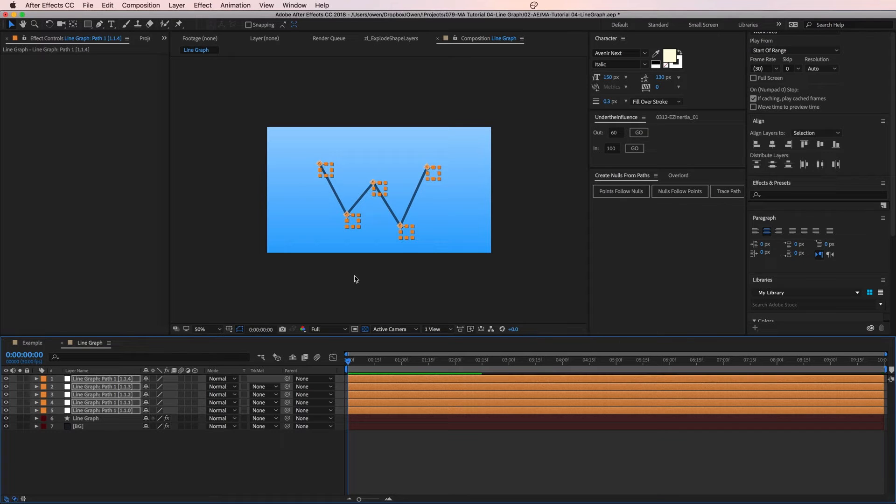
pyautogui.click(132, 448)
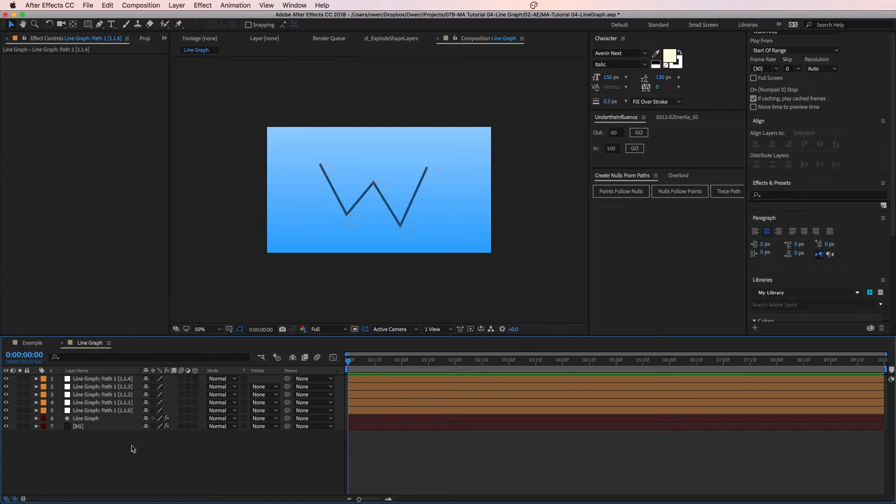
# Step: Create a new empty shape layer directly above the Line Graph layer
pyautogui.click(113, 420)
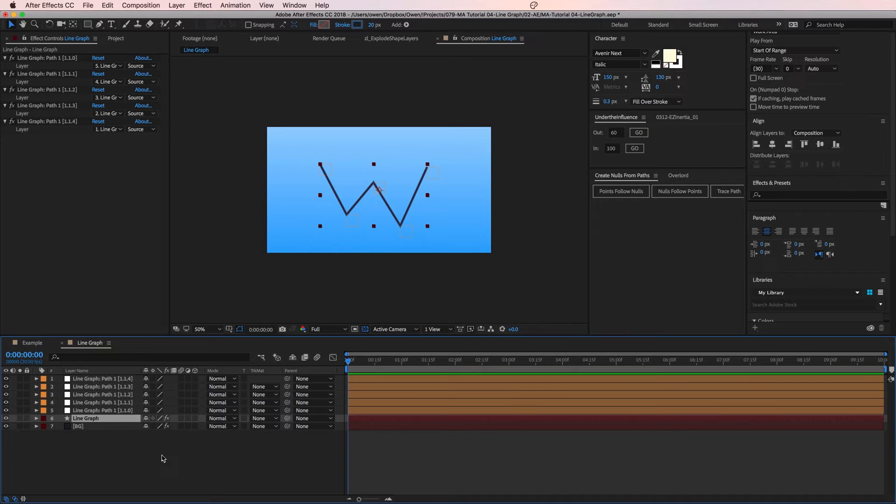
pyautogui.click(181, 6)
pyautogui.moveTo(185, 16)
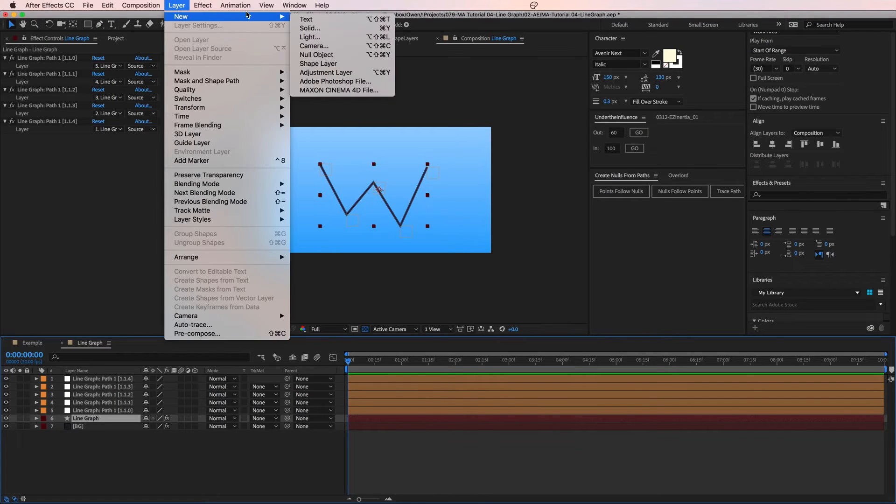
pyautogui.click(342, 63)
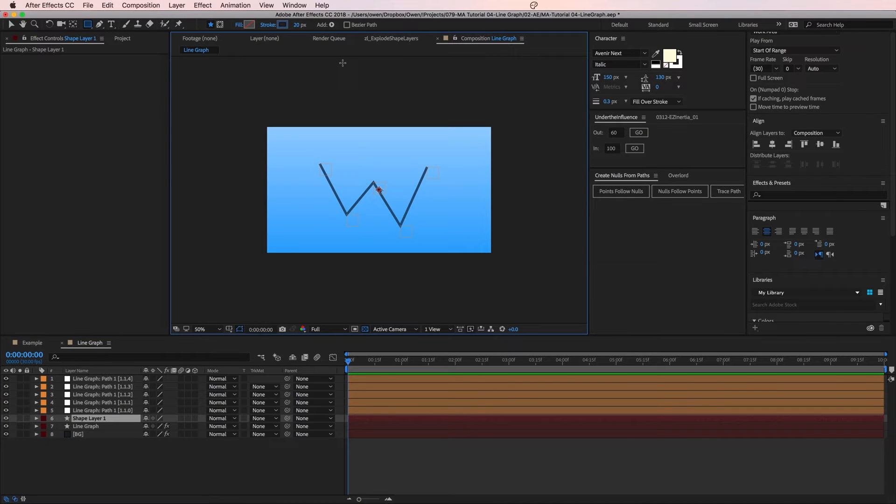
# Step: Add an Ellipse and a Fill to the new shape layer
pyautogui.click(332, 25)
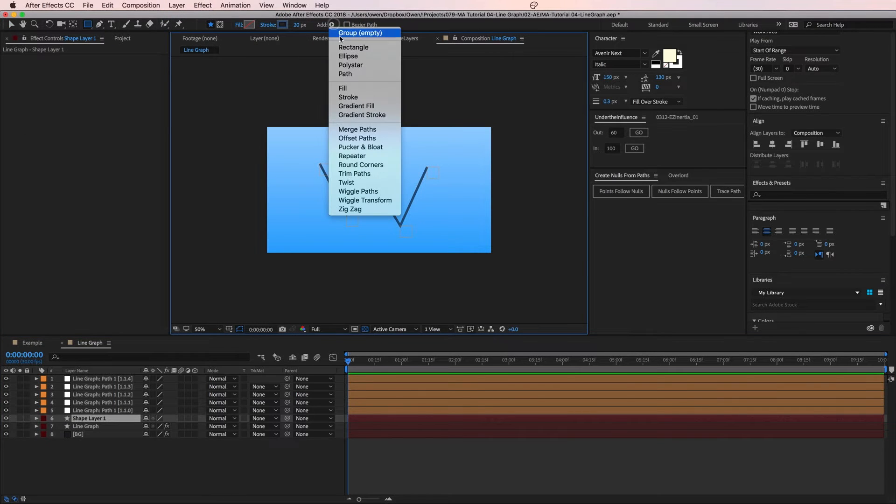
pyautogui.click(370, 57)
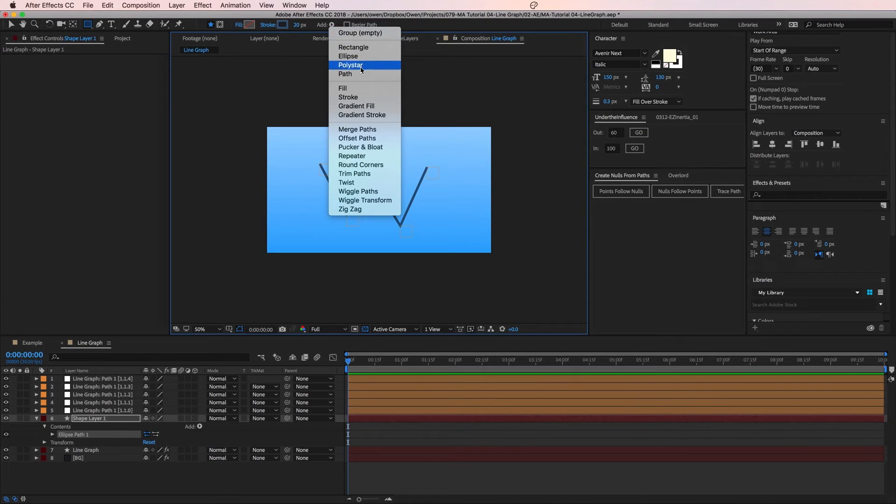
pyautogui.click(366, 88)
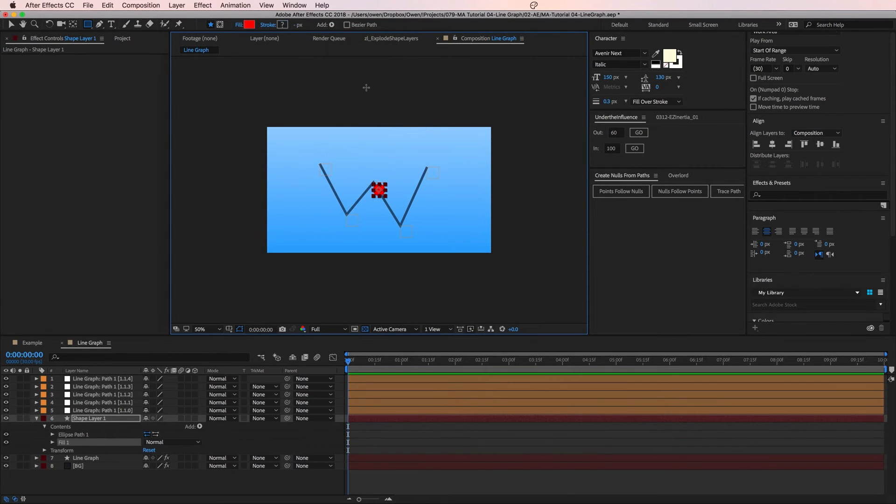
# Step: Set the ellipse's fill color to a magenta pink, about D7329E
pyautogui.click(250, 25)
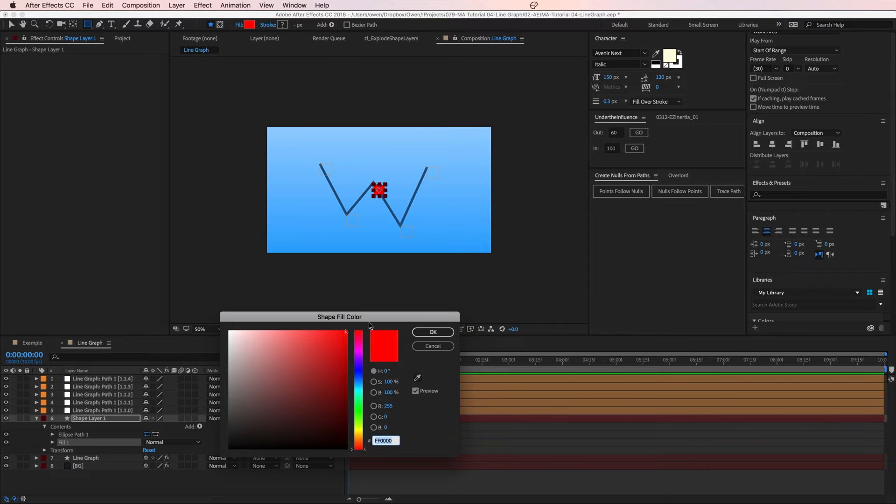
pyautogui.click(358, 344)
pyautogui.moveTo(330, 356); pyautogui.dragTo(318, 350)
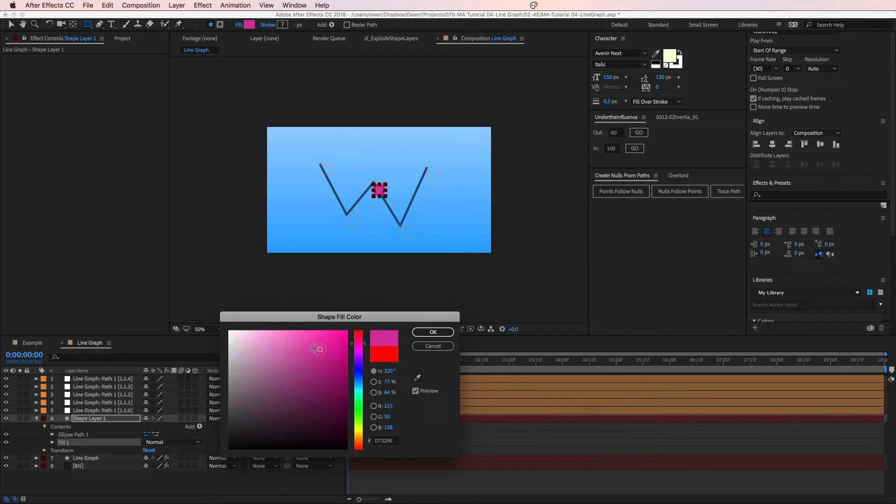
pyautogui.click(433, 332)
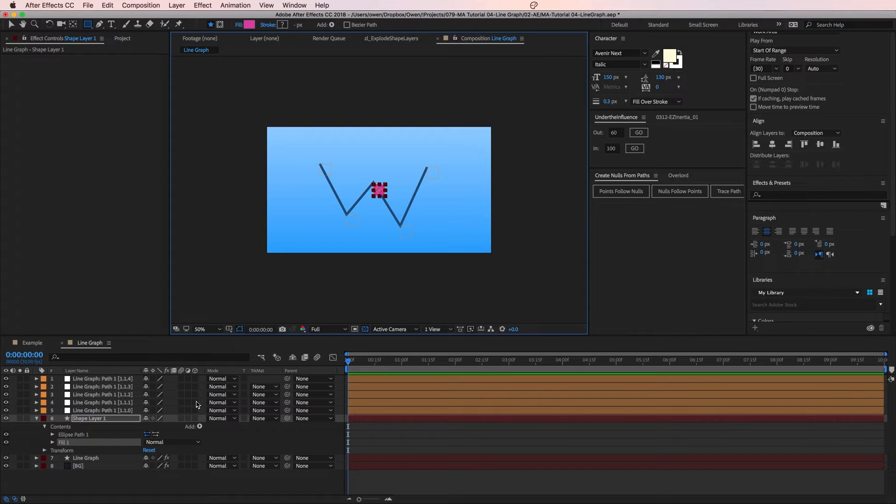
# Step: Rename the ellipse's shape layer as Dot 1
pyautogui.click(112, 422)
pyautogui.press('Return')
pyautogui.write('Dot 1')
pyautogui.press('Return')
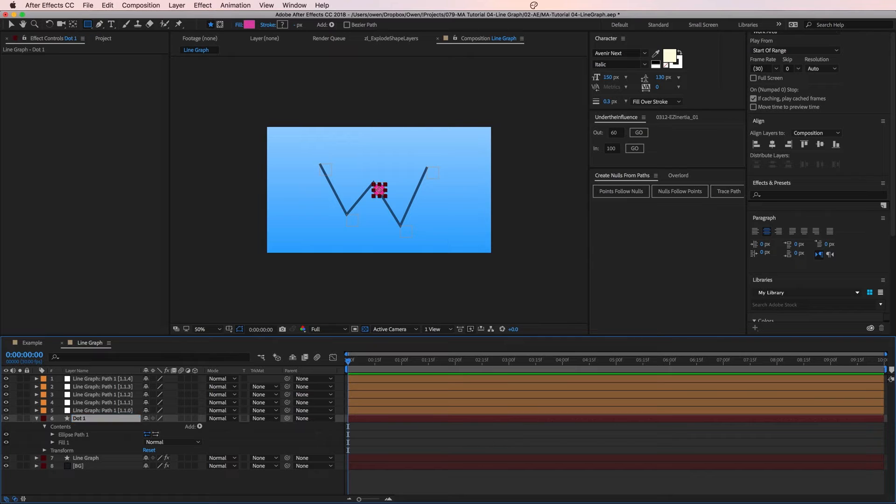
# Step: Collapse the Dot 1 layer, duplicate it four times for five dots in all, and deselect all layers
pyautogui.click(36, 419)
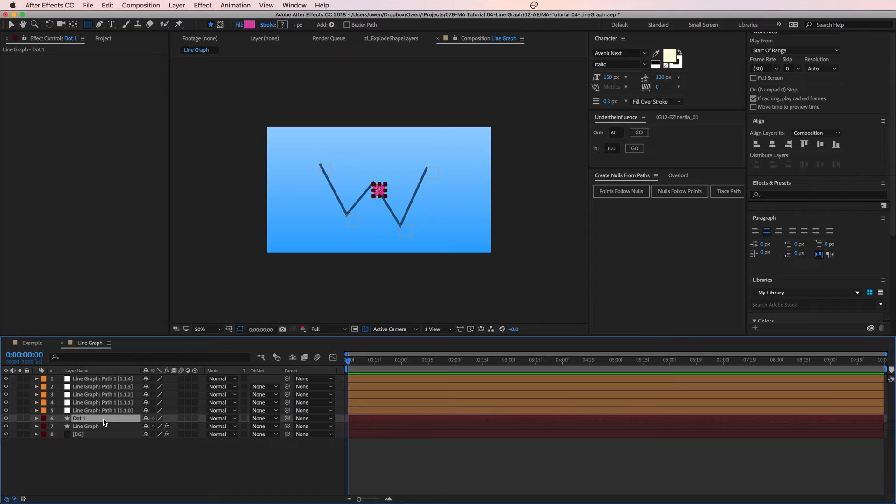
pyautogui.press('super+d')
pyautogui.press('super+d')
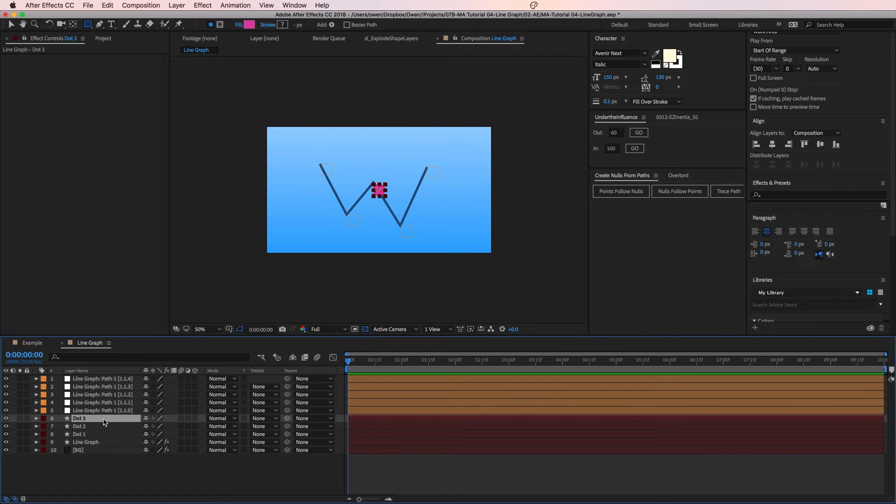
pyautogui.press('super+d')
pyautogui.press('super+d')
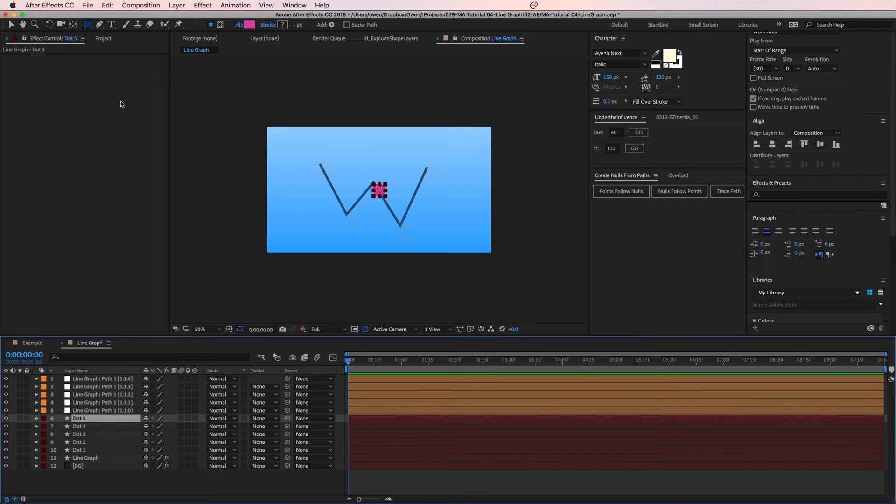
pyautogui.click(108, 5)
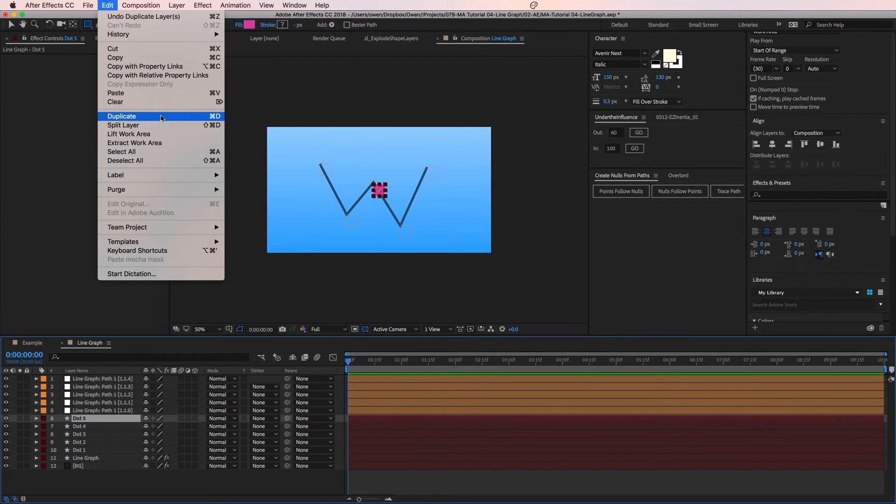
pyautogui.click(29, 200)
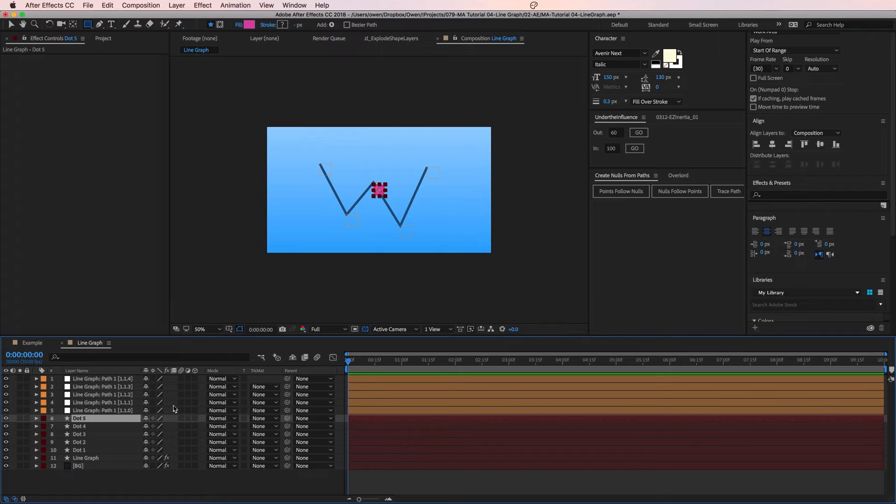
pyautogui.press('super+shift+a')
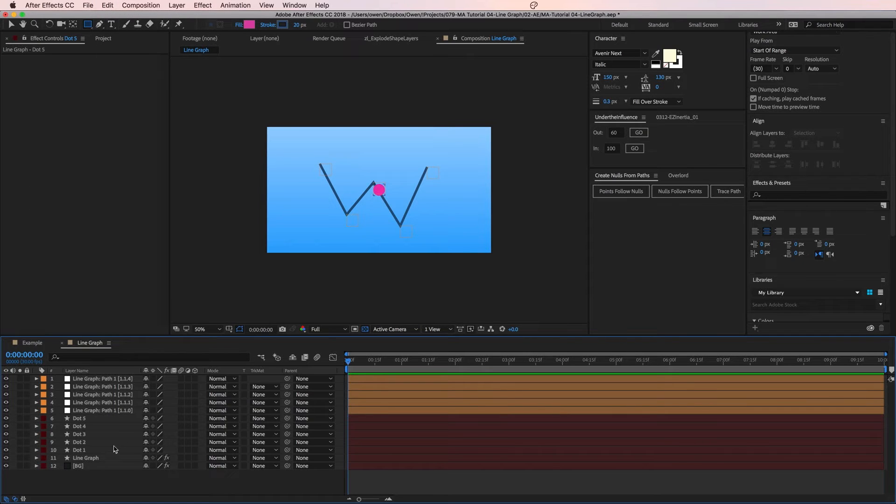
# Step: Parent Dot 1 to the Path 1 [1.1.0] null and Dot 2 to [1.1.1], snapping each dot onto its null
pyautogui.click(88, 451)
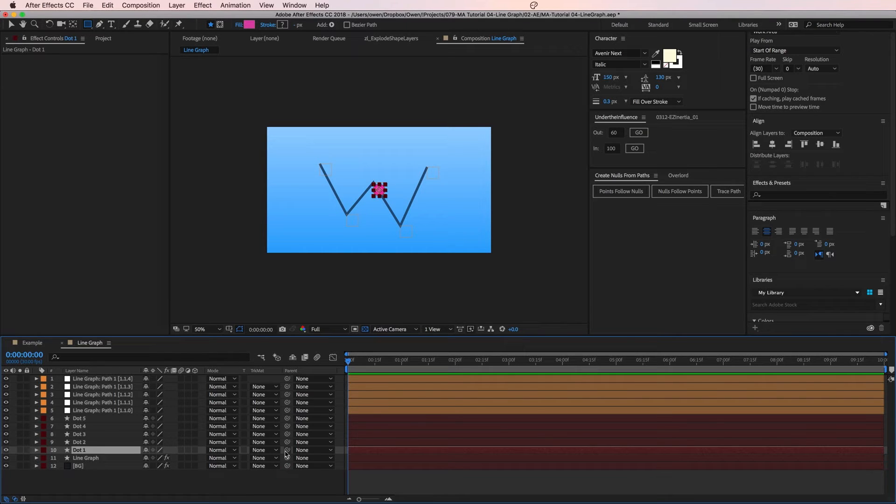
pyautogui.moveTo(285, 451); pyautogui.dragTo(170, 411)
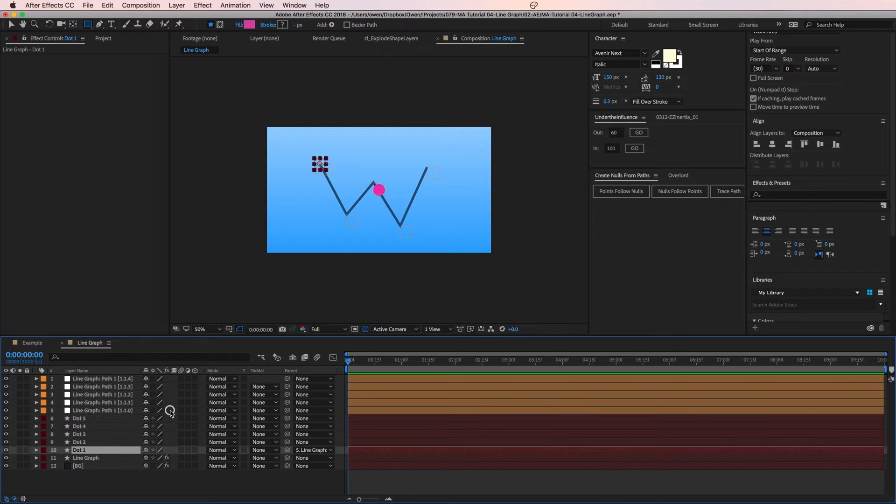
pyautogui.click(96, 444)
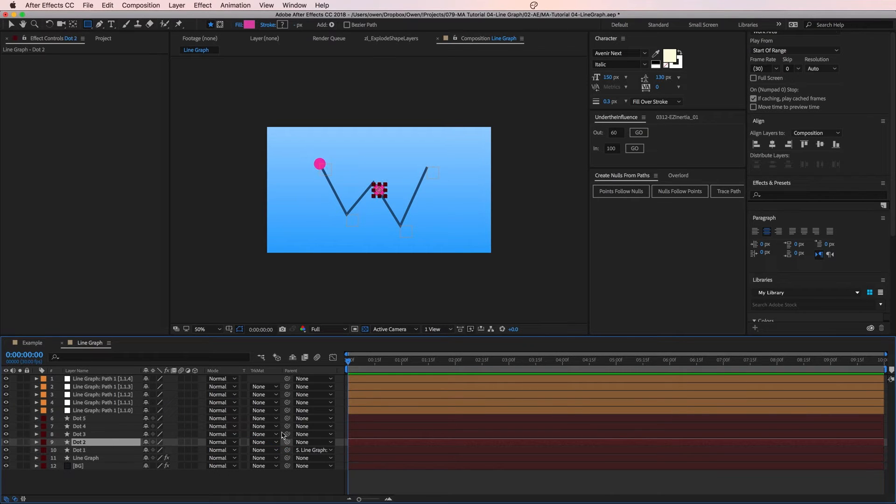
pyautogui.moveTo(288, 443); pyautogui.dragTo(170, 404)
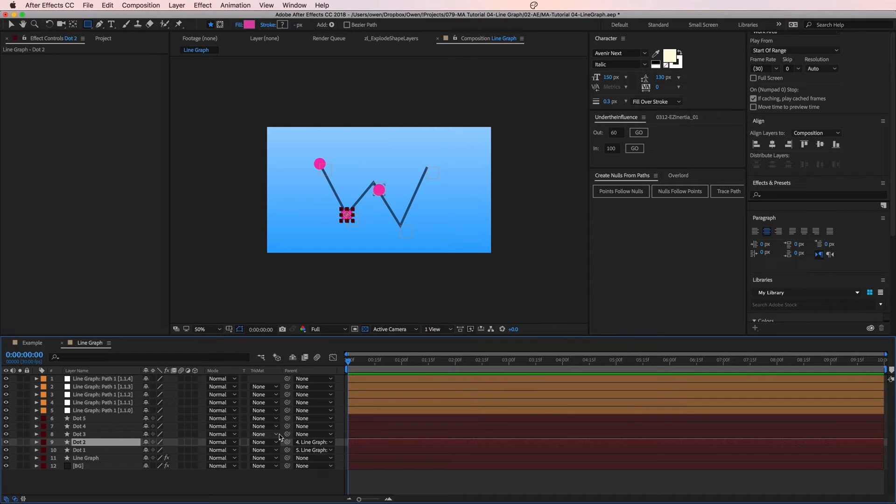
# Step: Parent Dot 3 to the Path 1 [1.1.2] null, Dot 4 to [1.1.3] and Dot 5 to [1.1.4], snapping each onto its null
pyautogui.moveTo(288, 434); pyautogui.dragTo(160, 399)
pyautogui.moveTo(286, 427); pyautogui.dragTo(185, 387)
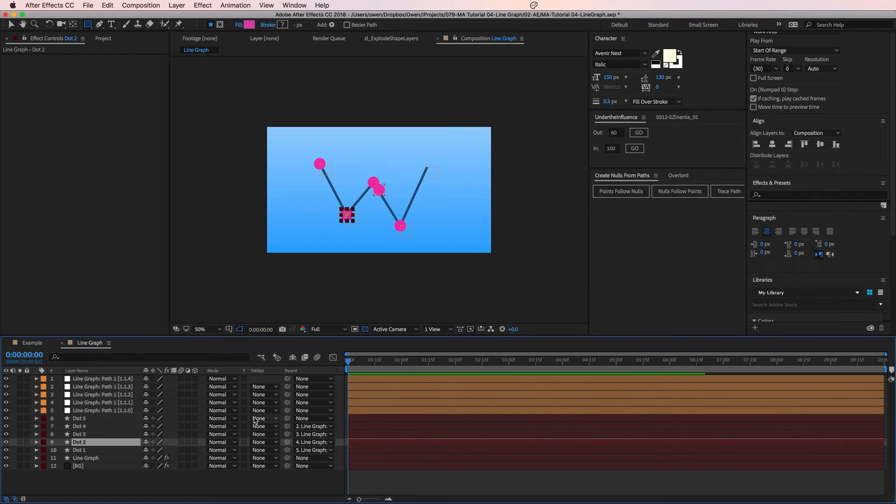
pyautogui.moveTo(288, 420); pyautogui.dragTo(191, 381)
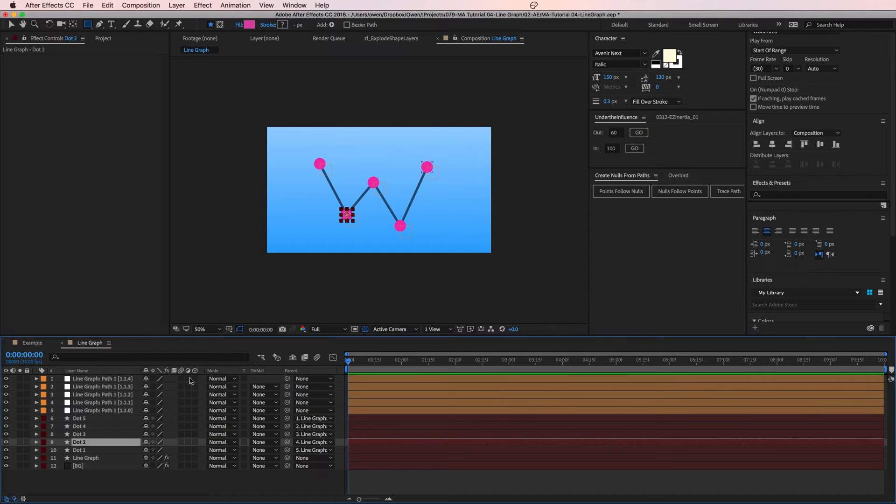
pyautogui.click(202, 395)
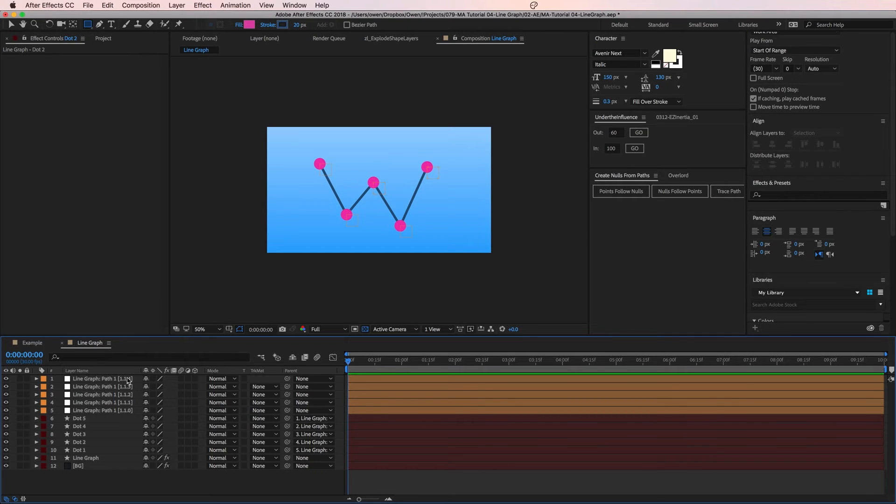
# Step: Reveal the Position property of all five nulls and add Position keyframes to them at 0:00:00:00
pyautogui.click(105, 379)
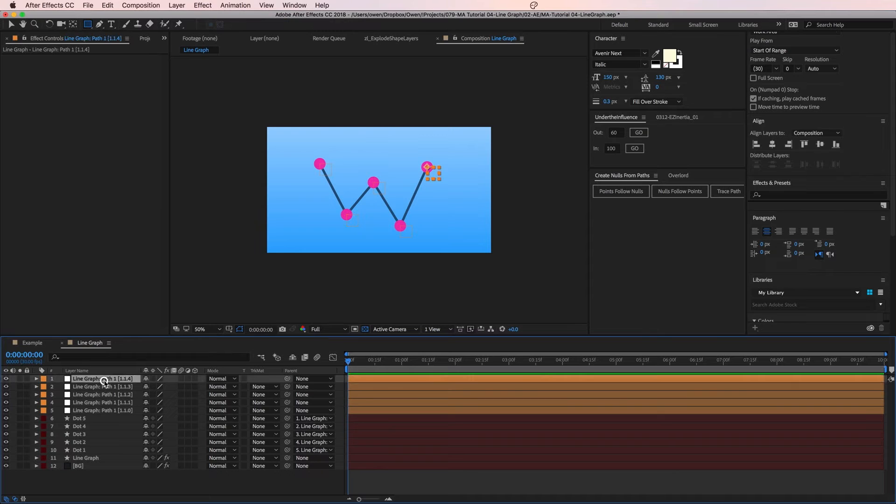
pyautogui.keyDown('shift'); pyautogui.click(106, 410); pyautogui.keyUp('shift')
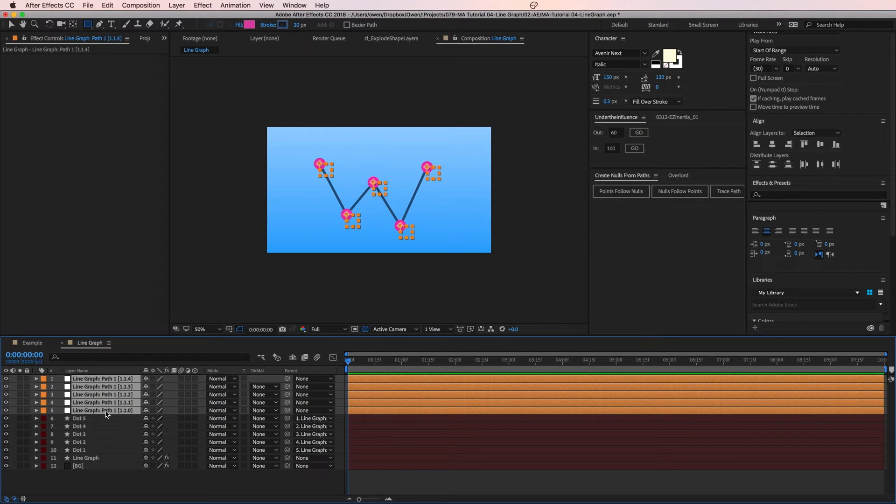
pyautogui.press('p')
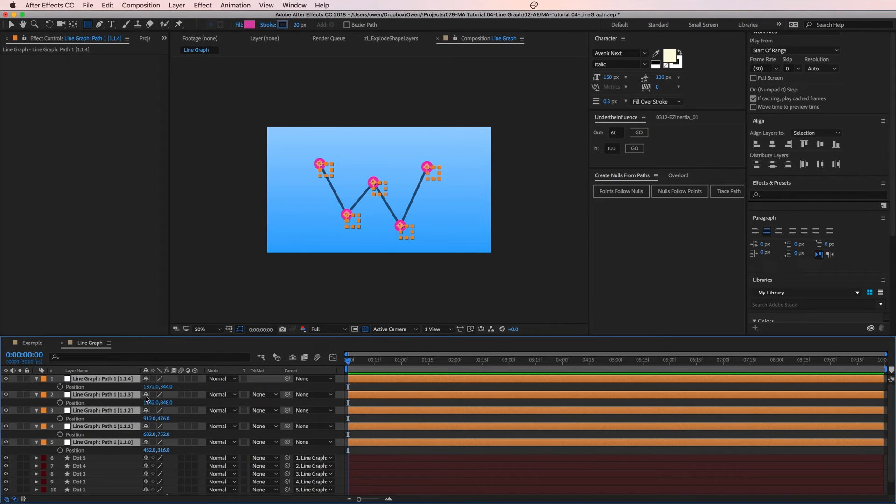
pyautogui.click(60, 387)
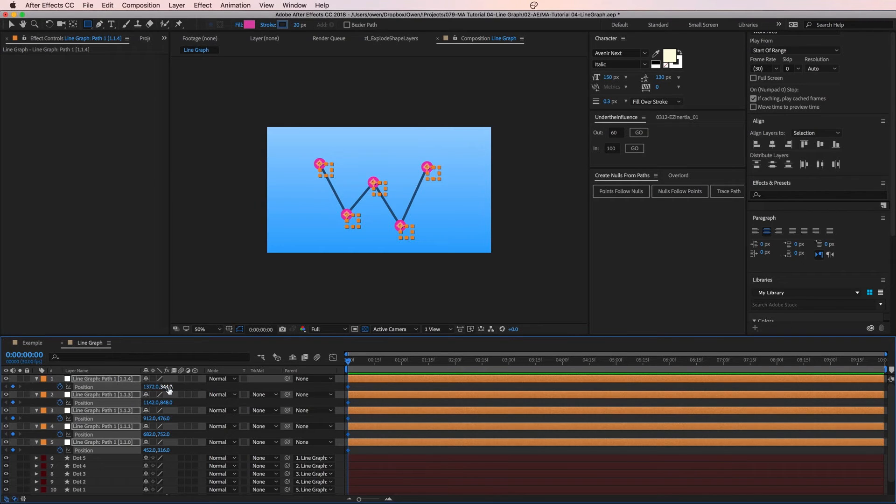
pyautogui.click(196, 391)
# Step: Set the Y Position of all five nulls to 540 at 0:00:00:00, flattening the line
pyautogui.click(166, 387)
pyautogui.write('54')
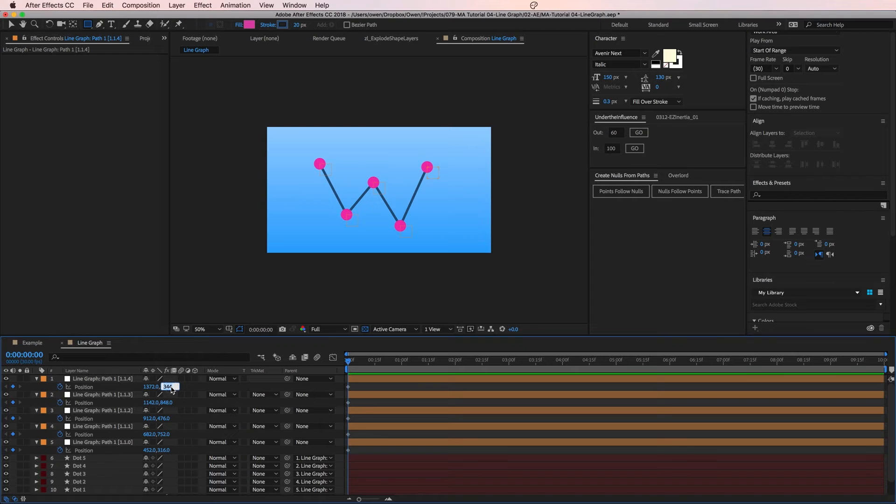
pyautogui.write('0')
pyautogui.press('Tab')
pyautogui.press('Tab')
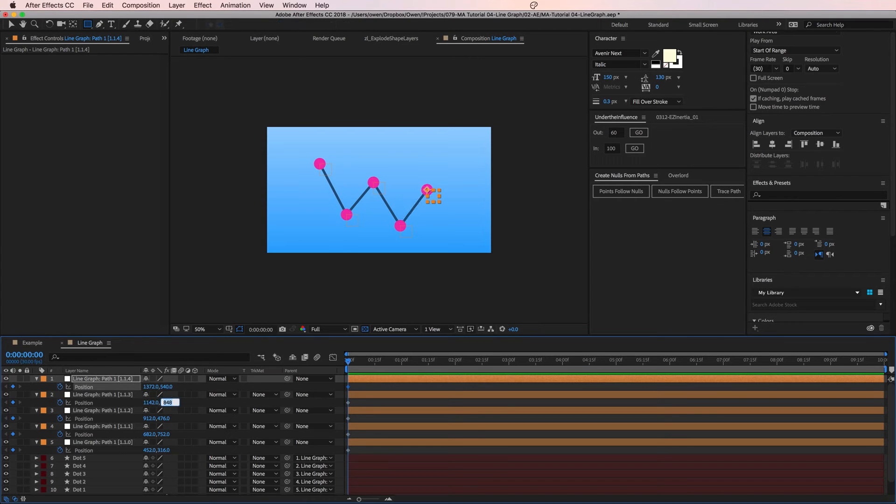
pyautogui.press('Tab')
pyautogui.press('Tab')
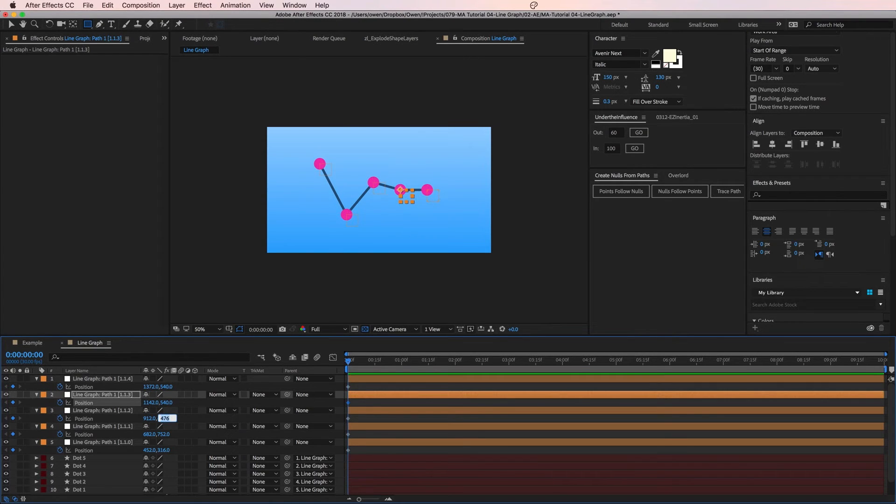
pyautogui.press('Tab')
pyautogui.press('Tab')
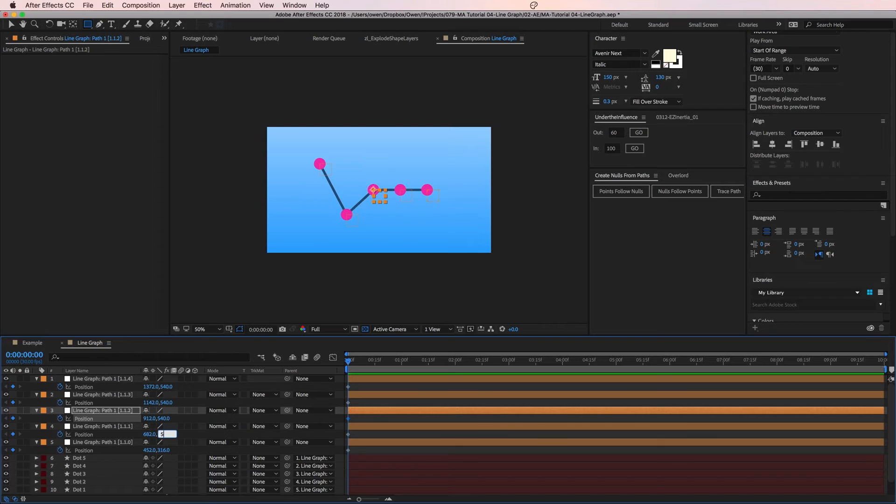
pyautogui.press('Tab')
pyautogui.press('Tab')
pyautogui.write('540')
pyautogui.press('Return')
# Step: At 0:00:00:20, move nulls [1.1.0] through [1.1.4] vertically to Y positions of about 372, 180, 722, 340 and 796
pyautogui.press('=')
pyautogui.click(419, 362)
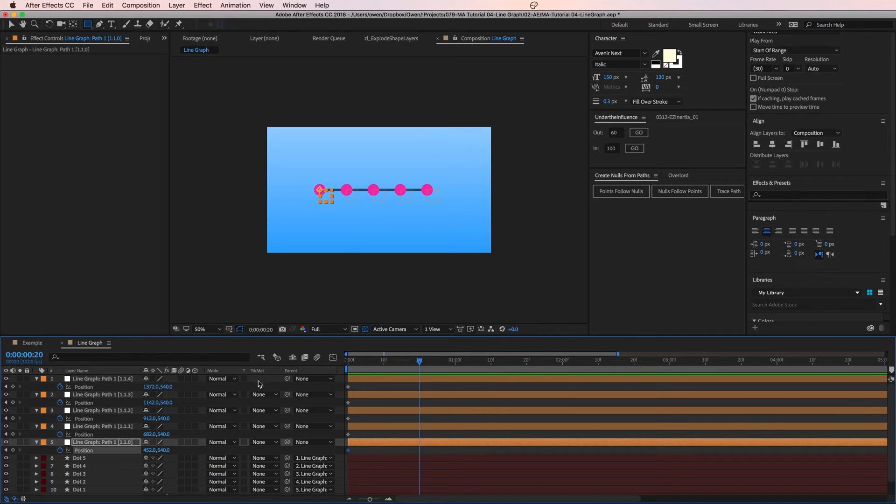
pyautogui.press('.')
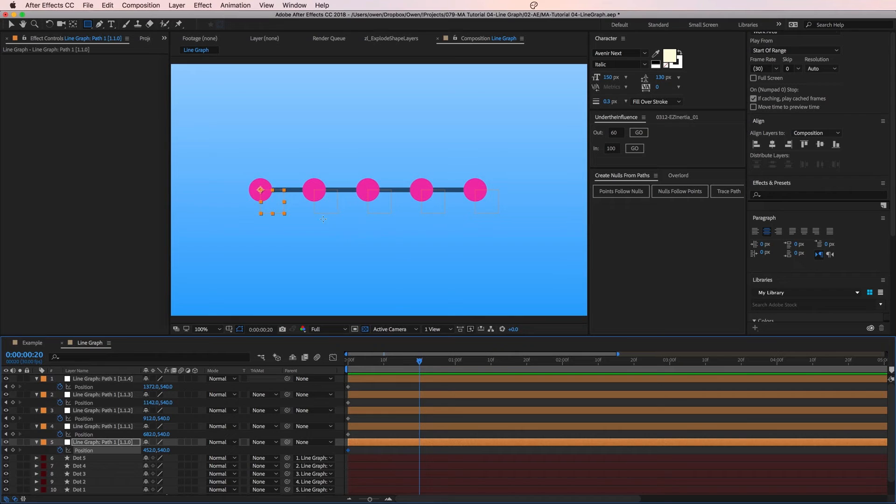
pyautogui.press('v')
pyautogui.moveTo(273, 200); pyautogui.dragTo(274, 161)
pyautogui.moveTo(333, 200); pyautogui.dragTo(340, 117)
pyautogui.moveTo(384, 200); pyautogui.dragTo(383, 245)
pyautogui.moveTo(439, 200); pyautogui.dragTo(439, 154)
pyautogui.moveTo(494, 204); pyautogui.dragTo(502, 266)
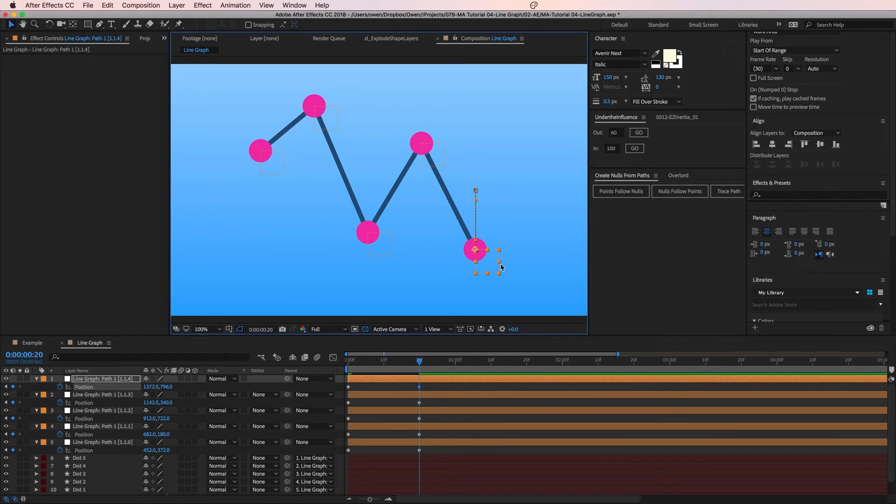
# Step: Add Position keyframes holding the current values on all five nulls at 0:00:01:00 and deselect everything
pyautogui.click(454, 364)
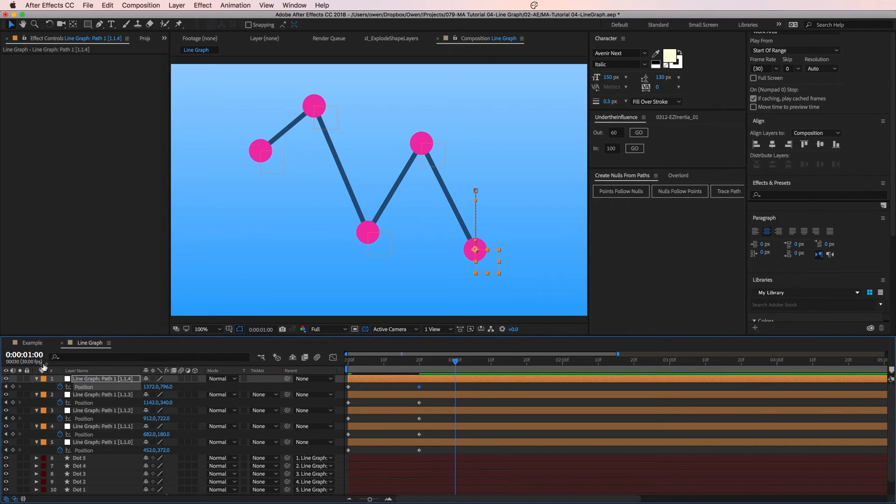
pyautogui.click(13, 387)
pyautogui.click(13, 402)
pyautogui.click(13, 418)
pyautogui.click(13, 434)
pyautogui.click(14, 450)
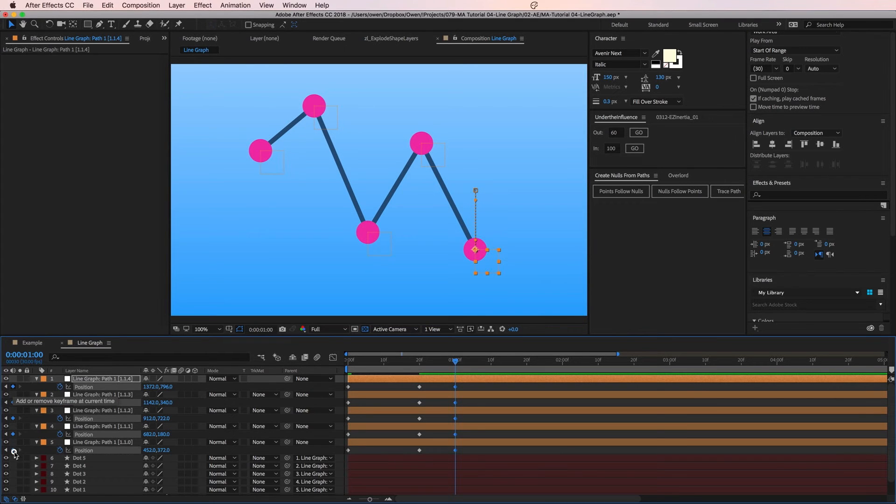
pyautogui.click(312, 386)
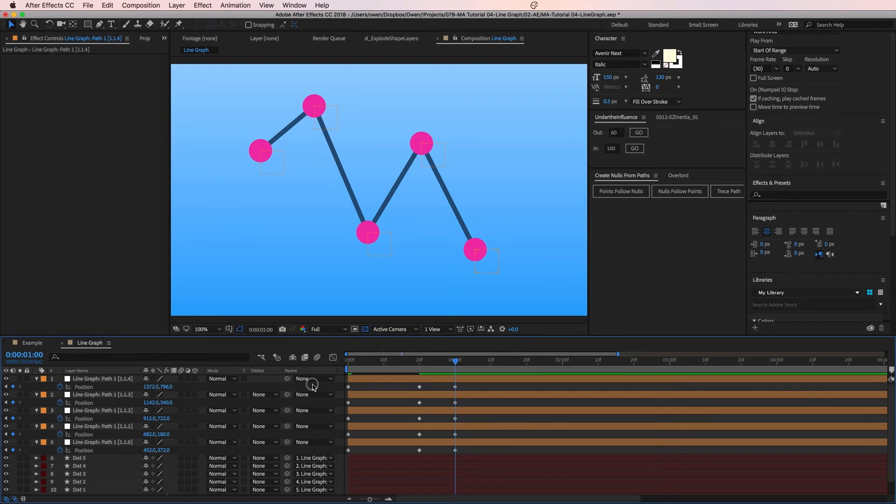
# Step: At 0:00:01:20, move nulls [1.1.0] through [1.1.4] vertically to Y positions of about 690, 554, 350, 574 and 148
pyautogui.click(527, 365)
pyautogui.moveTo(277, 165); pyautogui.dragTo(279, 239)
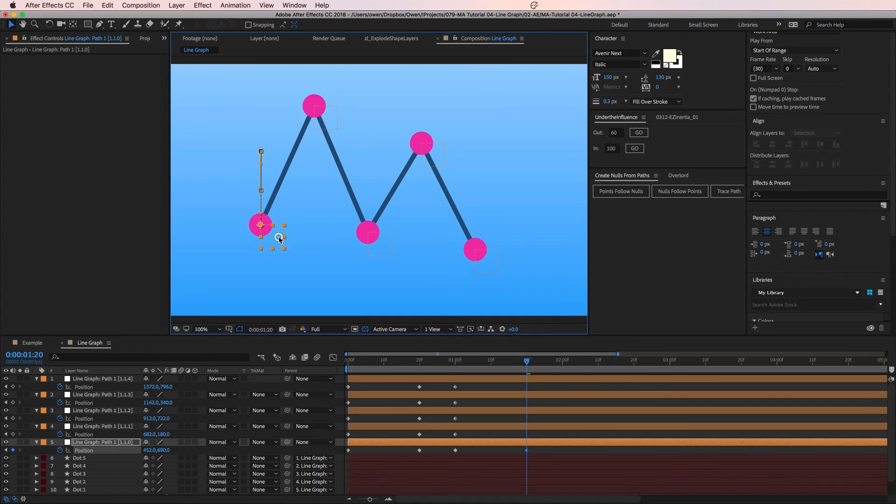
pyautogui.moveTo(329, 119); pyautogui.dragTo(336, 207)
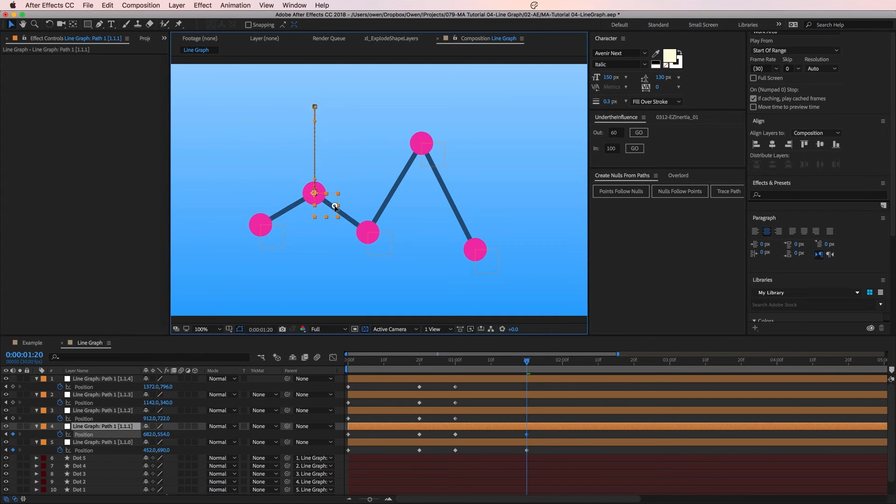
pyautogui.moveTo(385, 232); pyautogui.dragTo(385, 140)
pyautogui.moveTo(444, 160); pyautogui.dragTo(442, 215)
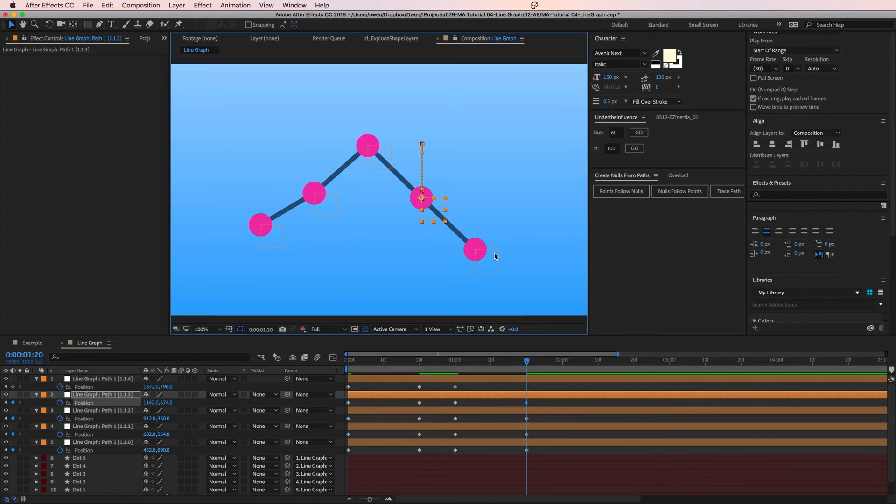
pyautogui.moveTo(491, 259); pyautogui.dragTo(488, 109)
# Step: Add Position keyframes holding the current values on all five nulls at 0:00:02:00 and clear the selection
pyautogui.click(563, 361)
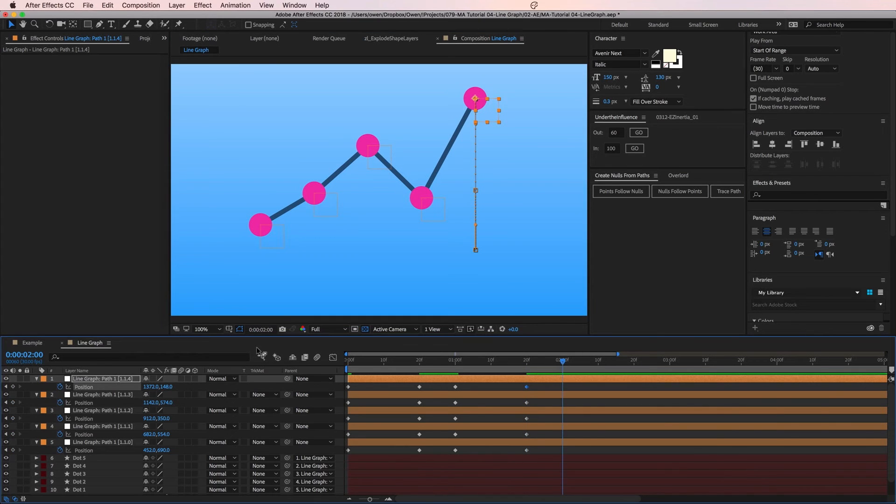
pyautogui.moveTo(13, 387); pyautogui.dragTo(14, 451)
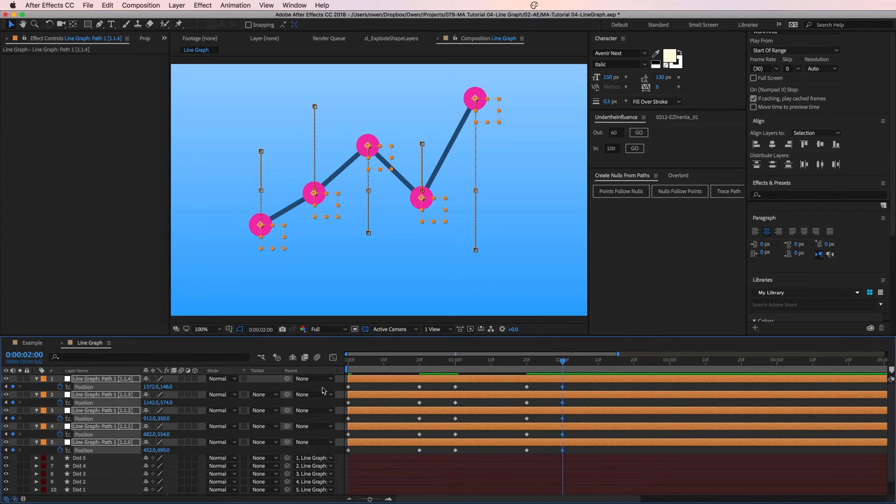
pyautogui.click(323, 390)
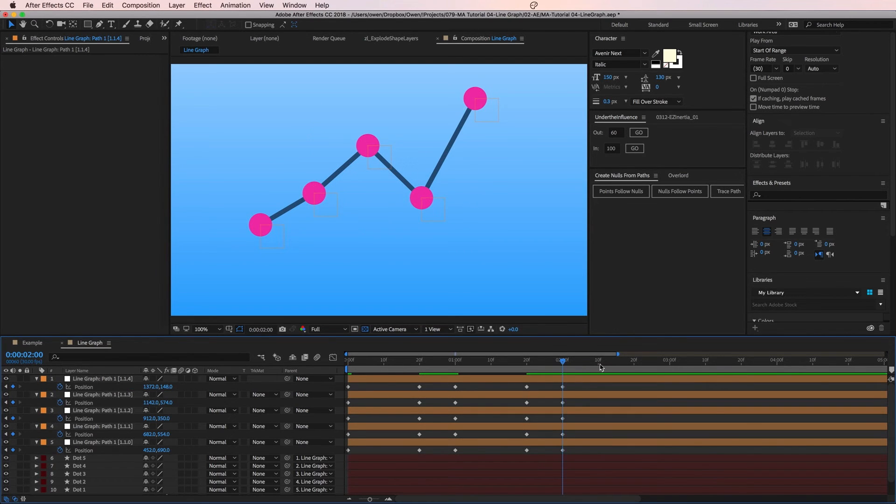
# Step: Set the Y Position of all five nulls back to 540 at 0:00:02:20
pyautogui.click(634, 367)
pyautogui.click(165, 387)
pyautogui.write('540')
pyautogui.press('Tab')
pyautogui.press('Tab')
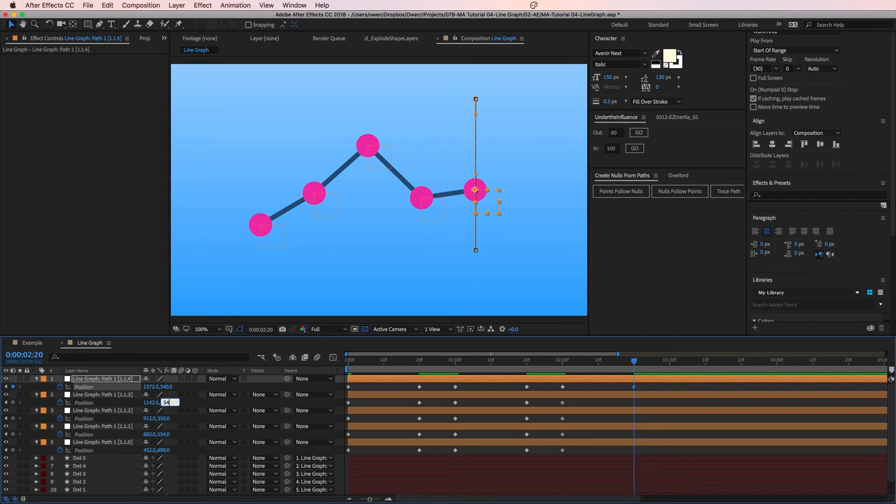
pyautogui.write('540')
pyautogui.press('Tab')
pyautogui.press('Tab')
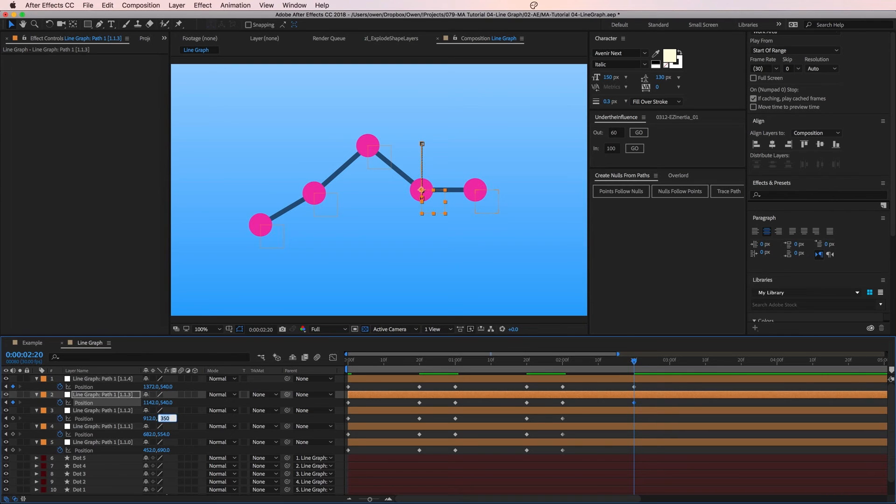
pyautogui.write('540')
pyautogui.press('Tab')
pyautogui.press('Tab')
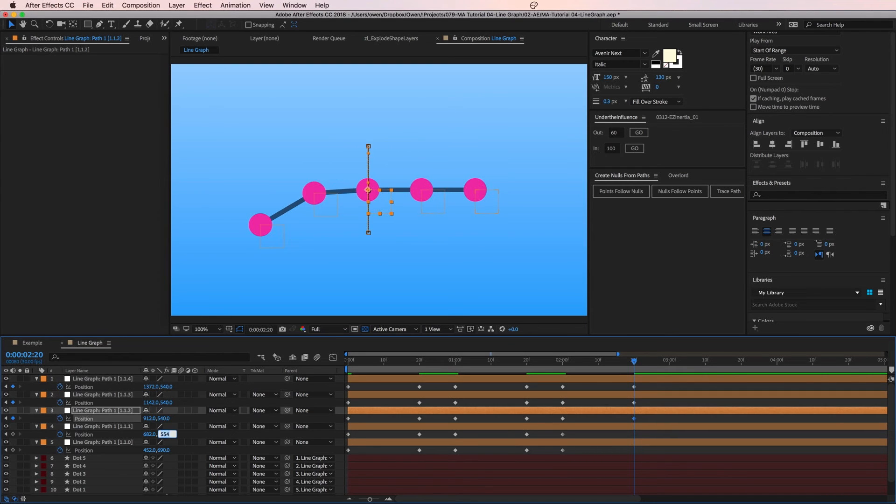
pyautogui.write('540')
pyautogui.press('Tab')
pyautogui.press('Tab')
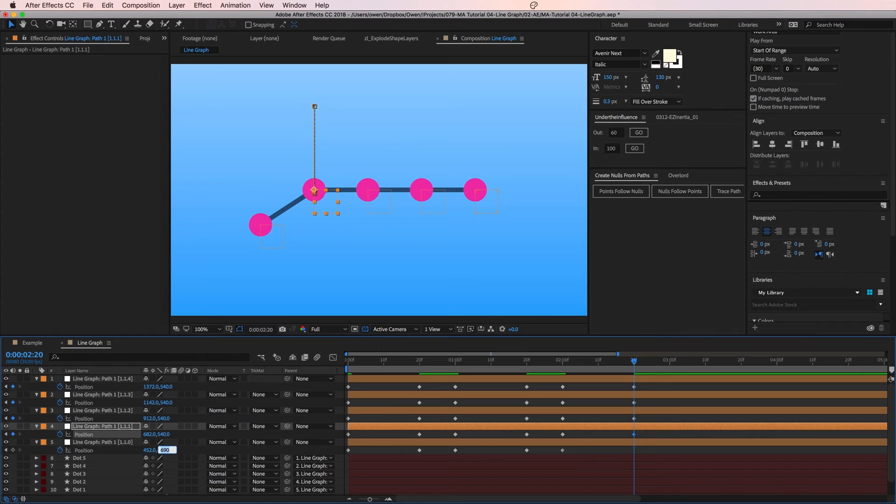
pyautogui.write('540')
pyautogui.press('Return')
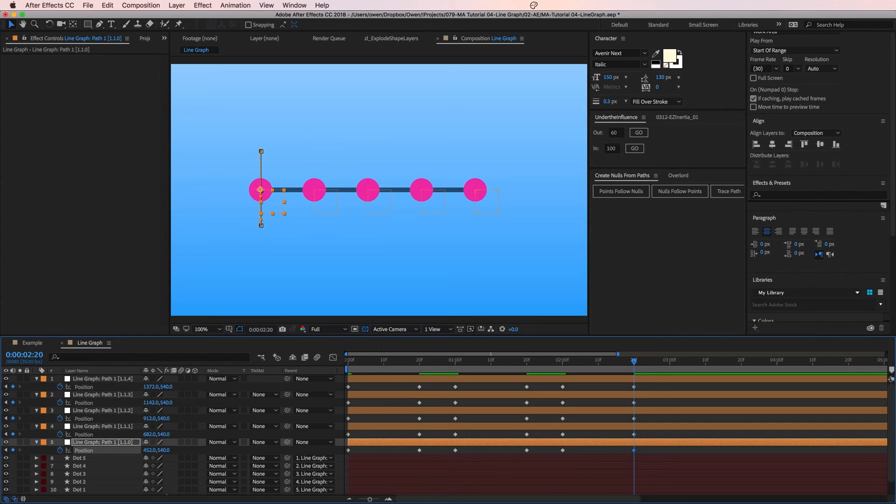
# Step: Stagger the null layers two frames apart from [1.1.0] to [1.1.4] and apply Easy Ease to all their Position keyframes
pyautogui.click(369, 436)
pyautogui.moveTo(360, 427); pyautogui.dragTo(385, 384)
pyautogui.moveTo(672, 386); pyautogui.dragTo(346, 452)
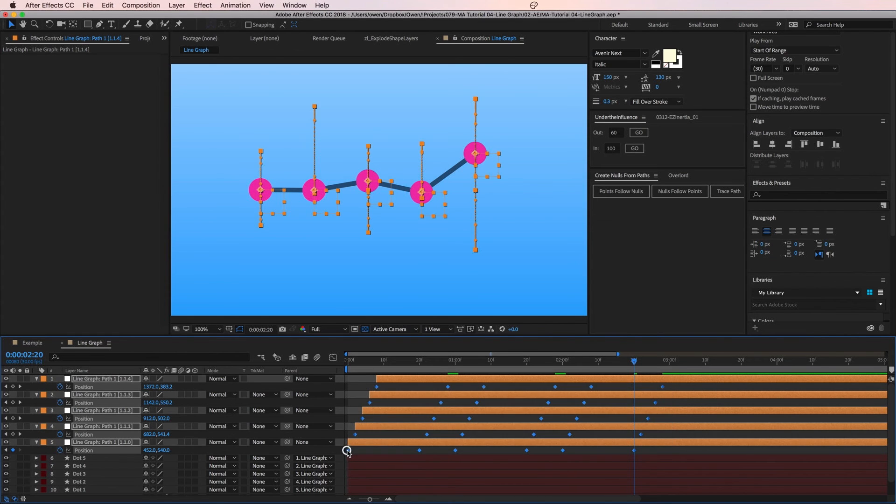
pyautogui.rightClick(378, 387)
pyautogui.moveTo(478, 493)
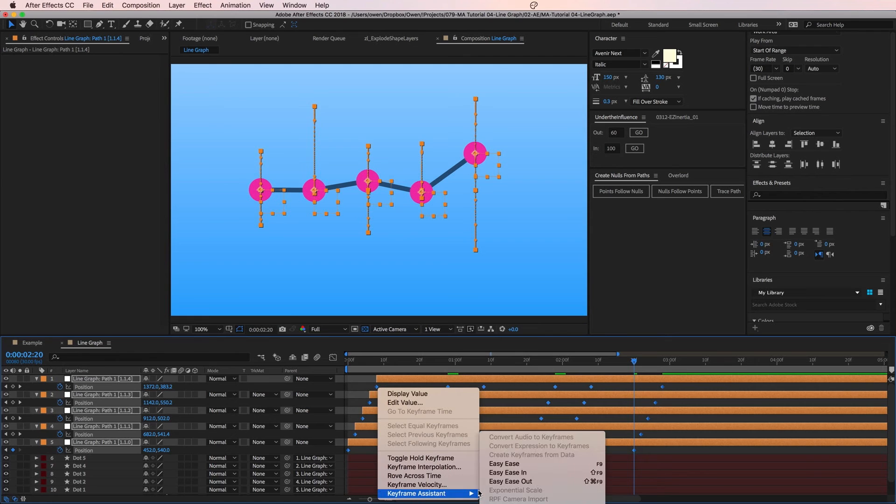
pyautogui.click(517, 465)
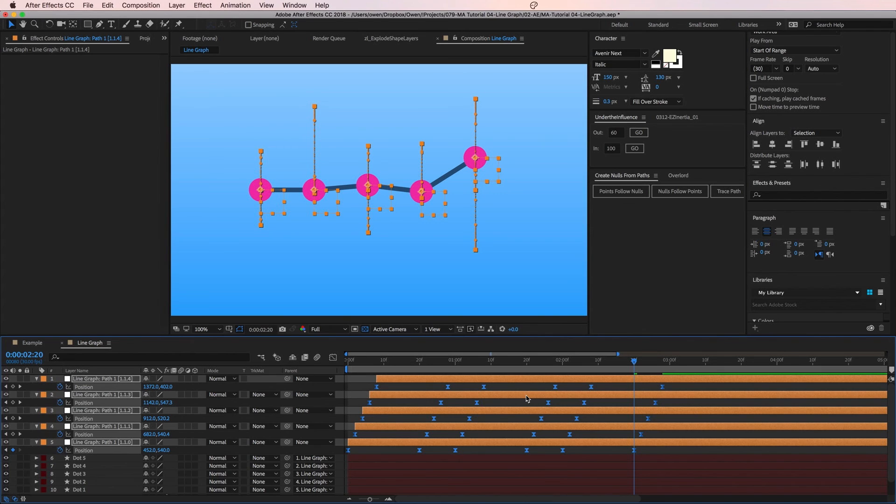
# Step: Set the Keyframe Velocity of all selected Position keyframes to 80% incoming and 70% outgoing influence
pyautogui.rightClick(484, 388)
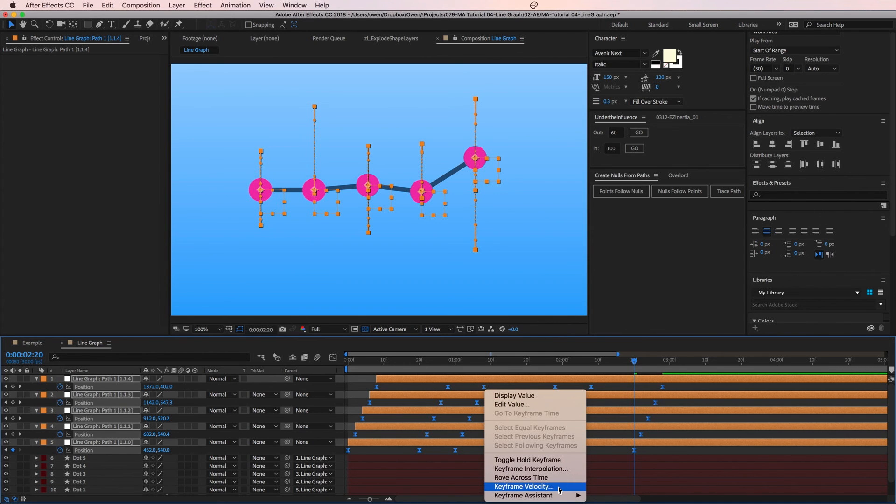
pyautogui.click(559, 487)
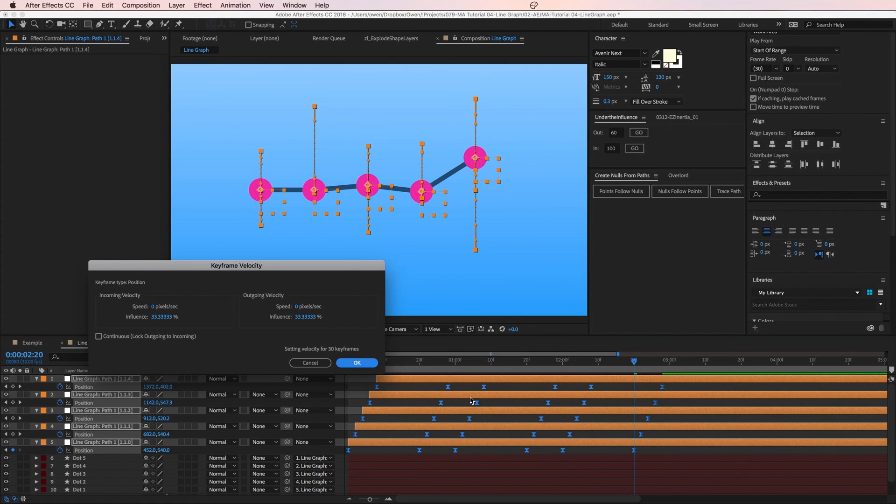
pyautogui.moveTo(339, 269); pyautogui.dragTo(451, 206)
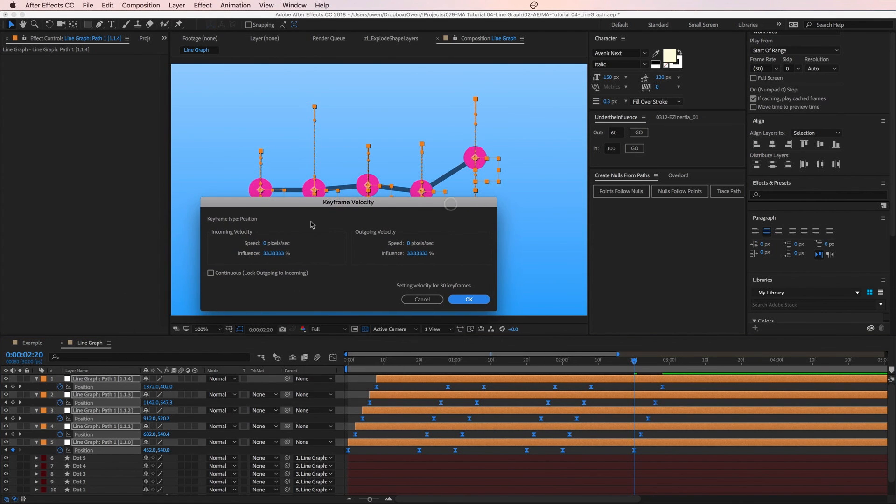
pyautogui.click(275, 254)
pyautogui.write('80')
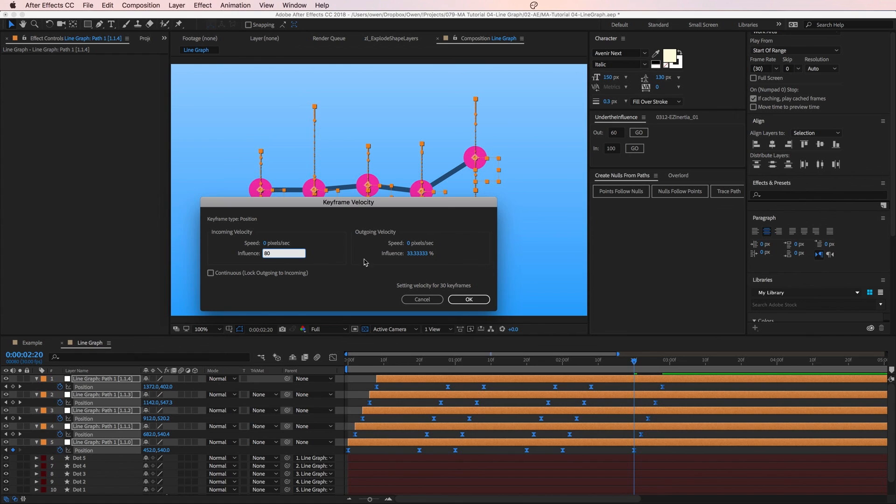
pyautogui.click(412, 255)
pyautogui.write('7')
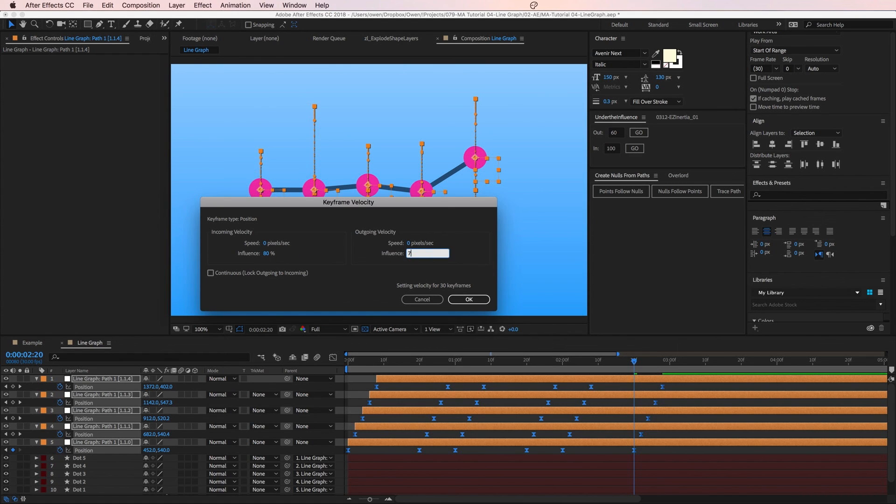
pyautogui.write('2.0')
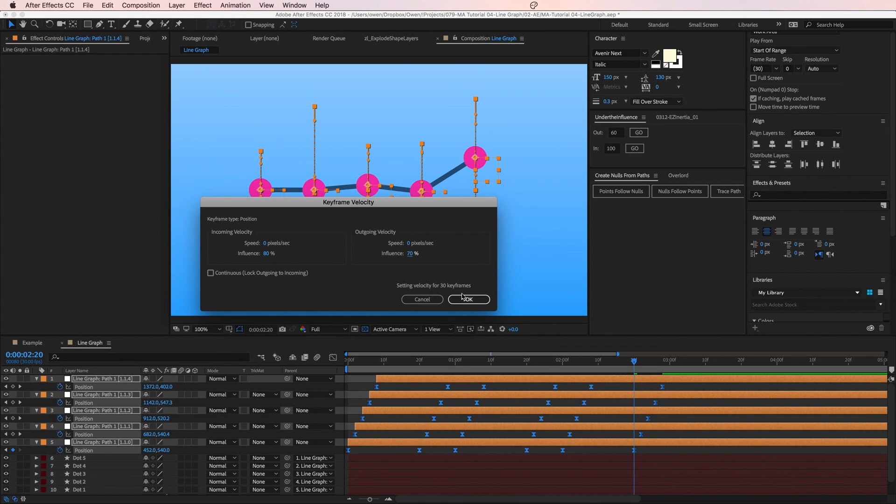
pyautogui.click(465, 299)
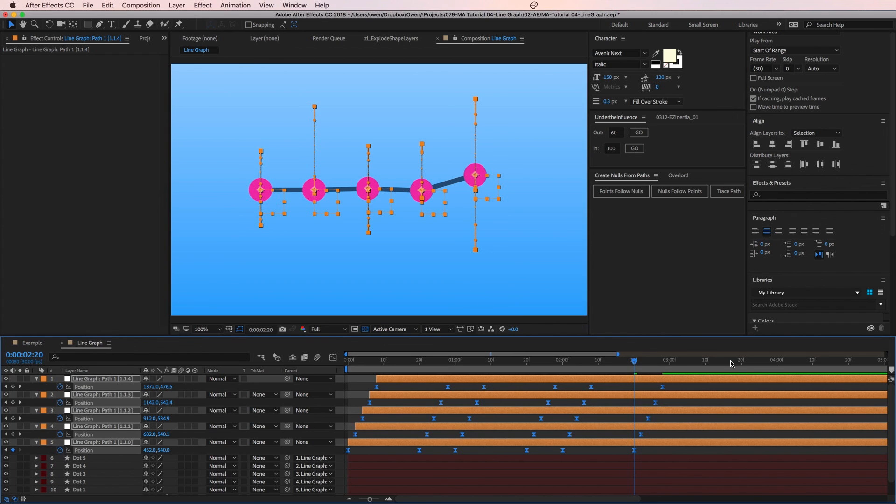
# Step: End the work area at 0:00:03:14 and preview the line graph animation
pyautogui.click(719, 365)
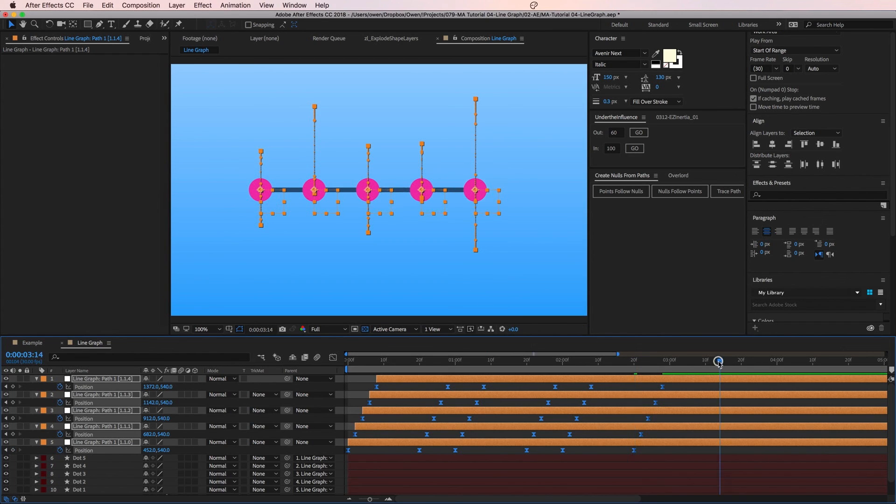
pyautogui.press(',')
pyautogui.press('space')
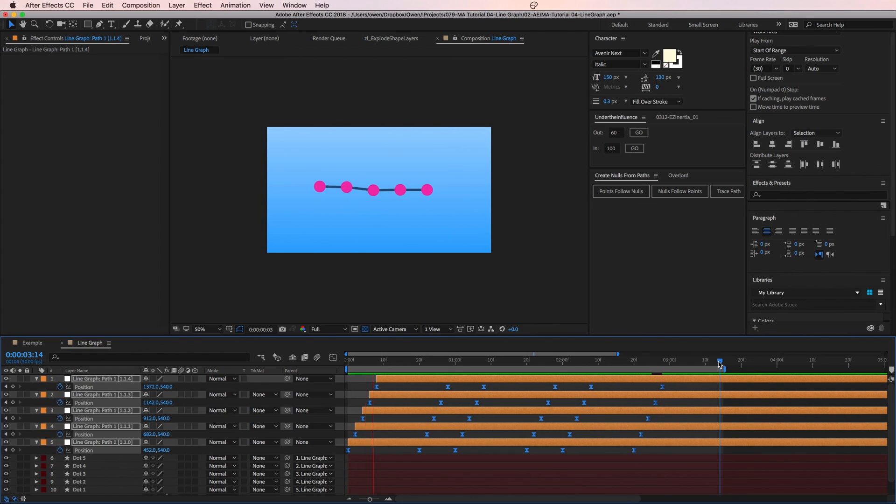